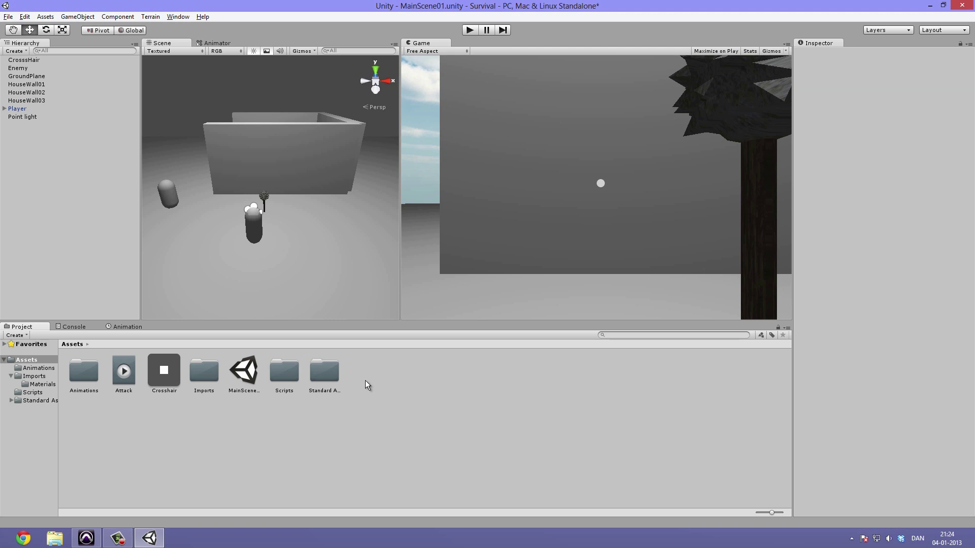
- Delete the Attack, Idle and Sprint clips from the Animations folder, and move the Attack clip from Assets into that folder
double_click(92, 372)
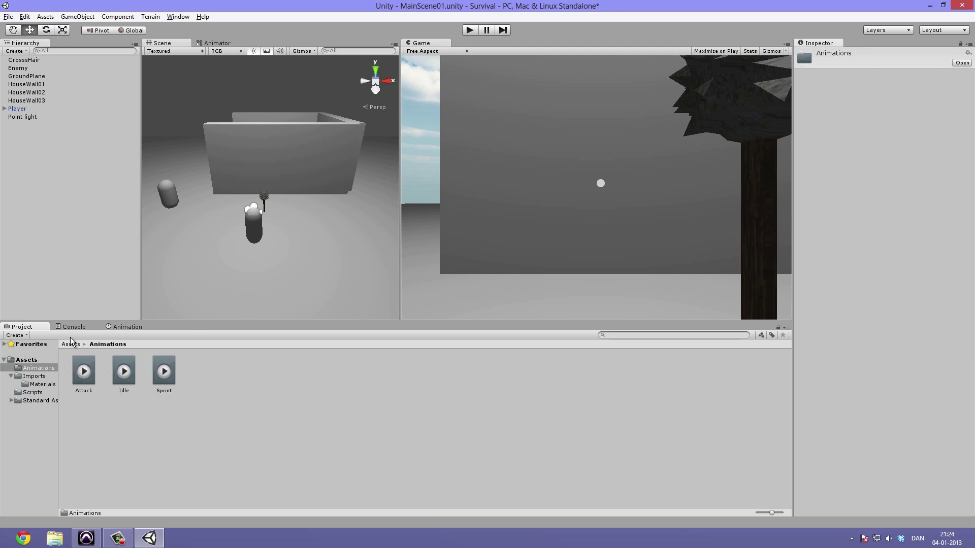
left_click_drag(86, 398, 168, 366)
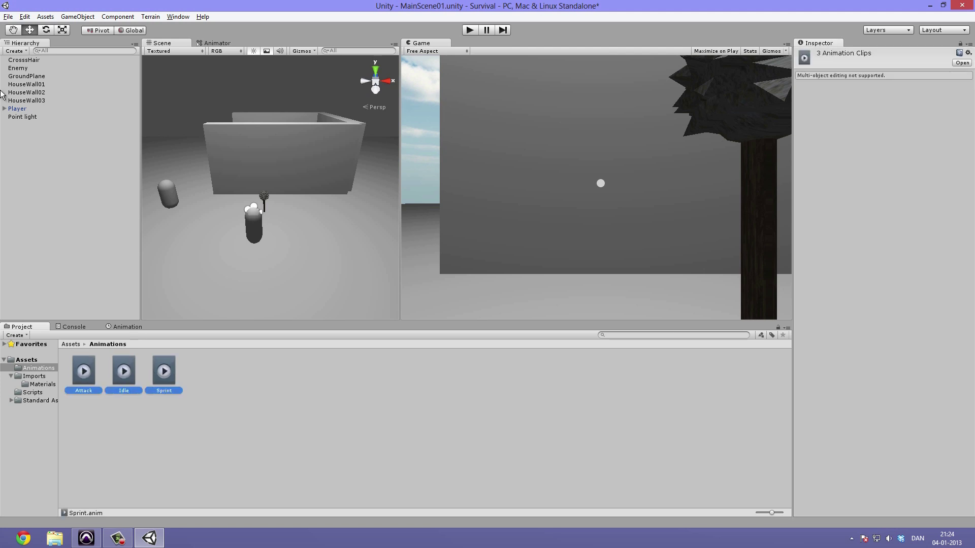
left_click_drag(334, 163, 244, 178, "alt")
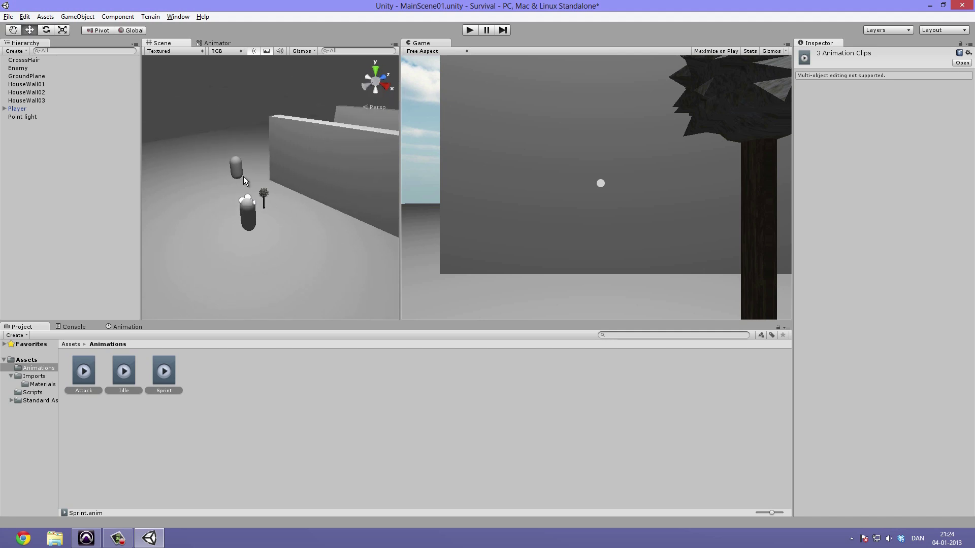
scroll(309, 206, "up", 6)
left_click_drag(256, 216, 247, 261, "alt")
scroll(248, 261, "down", 4)
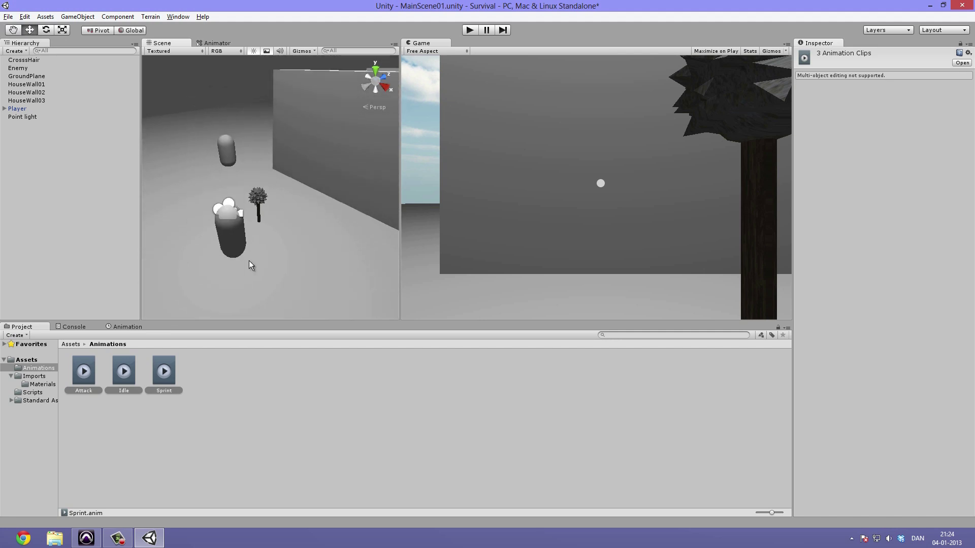
right_click(165, 369)
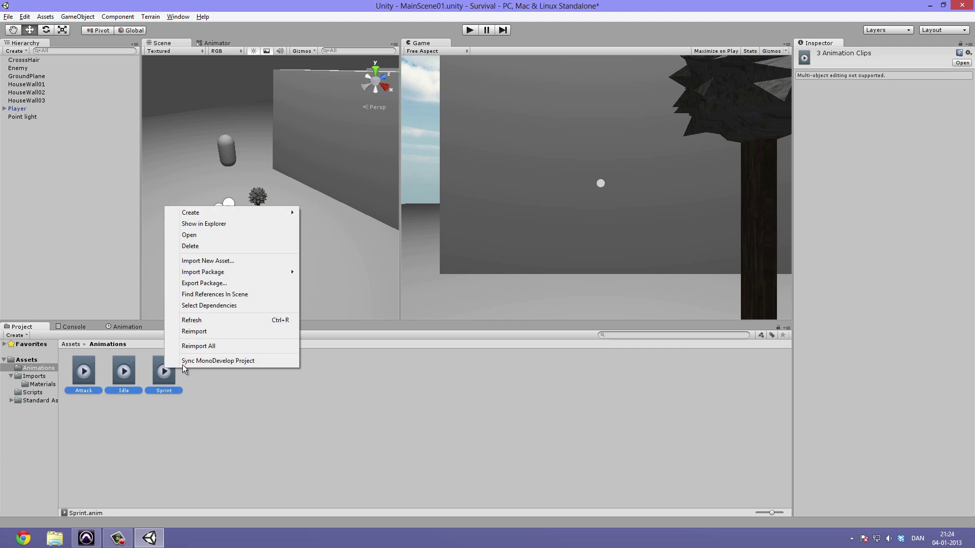
left_click(216, 246)
left_click(500, 297)
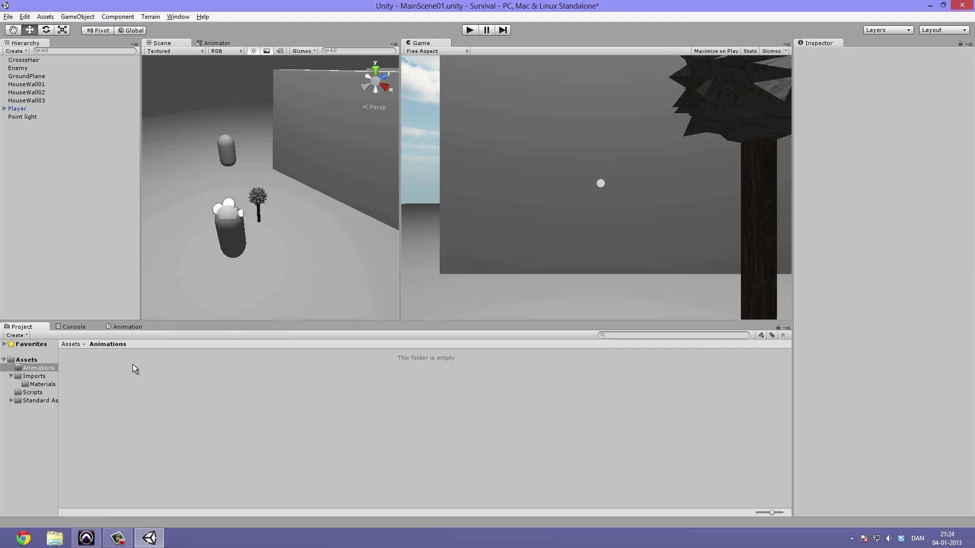
left_click(71, 344)
left_click_drag(124, 376, 93, 388)
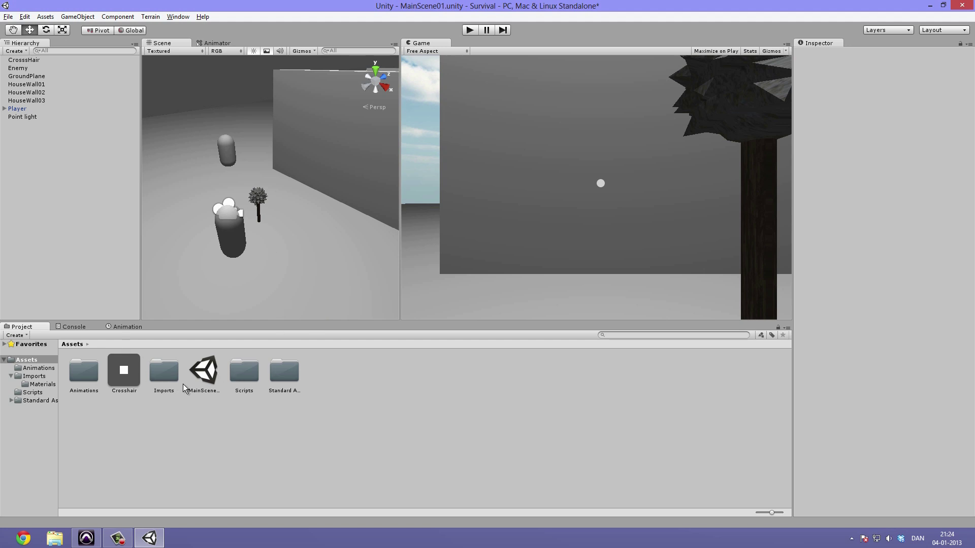
- Create a folder named GUI in Assets and move the Crosshair texture into it
right_click(142, 440)
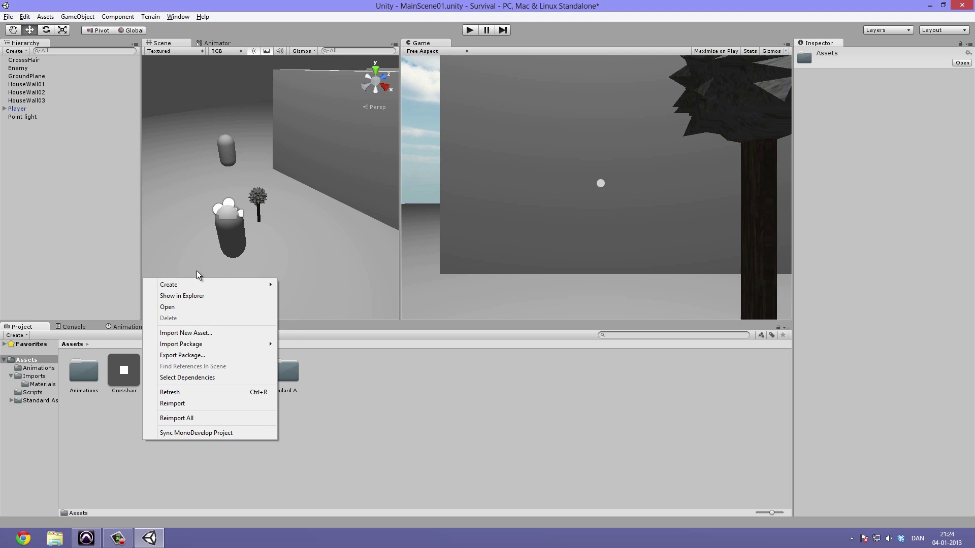
mouse_move(201, 286)
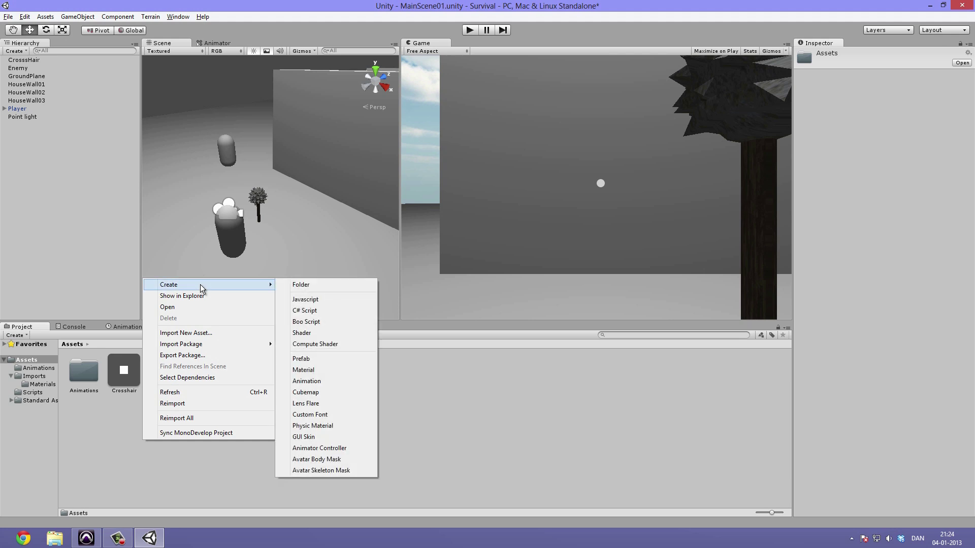
left_click(358, 285)
type("GUI")
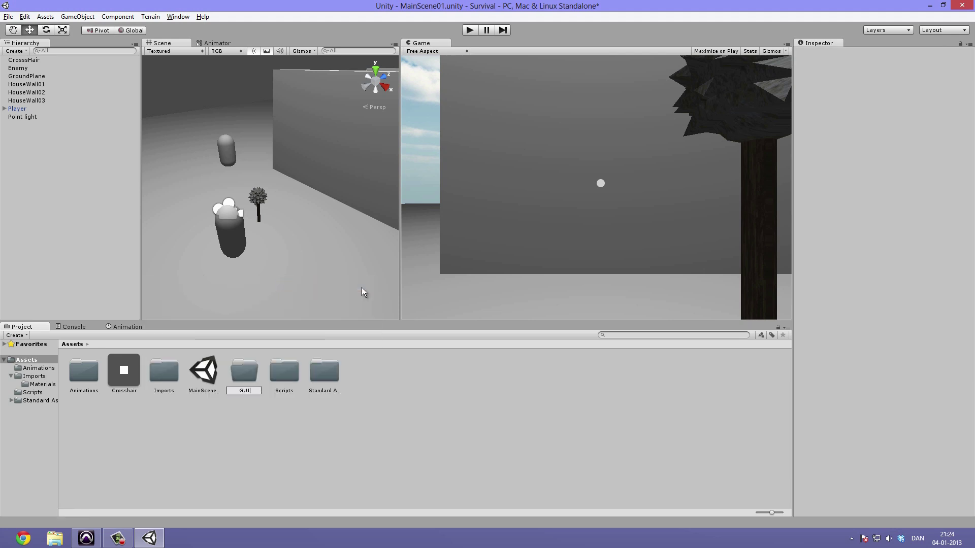
key("Return")
left_click_drag(124, 370, 157, 364)
left_click(159, 431)
- Move the Mace model and the Sword prefab from the Imports folder up to the Assets root
double_click(289, 375)
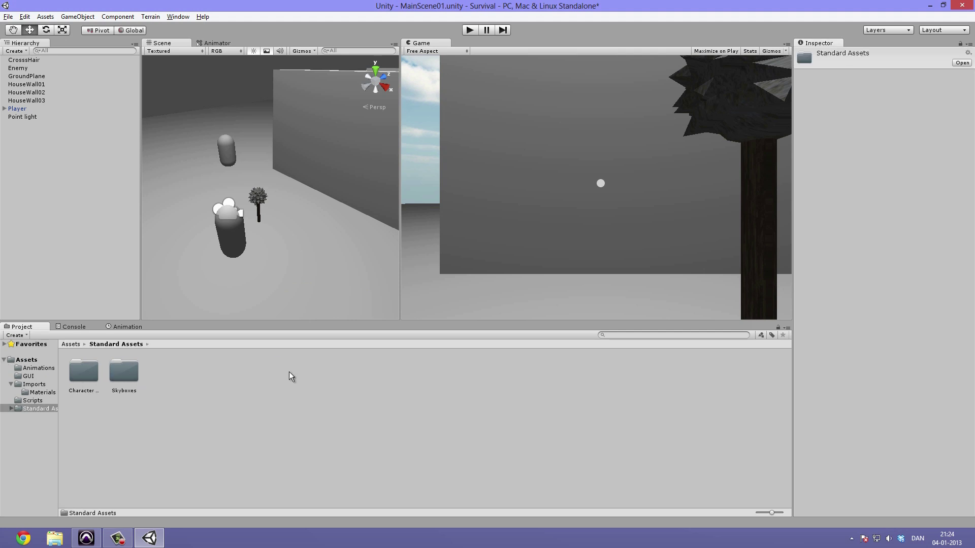
left_click(72, 345)
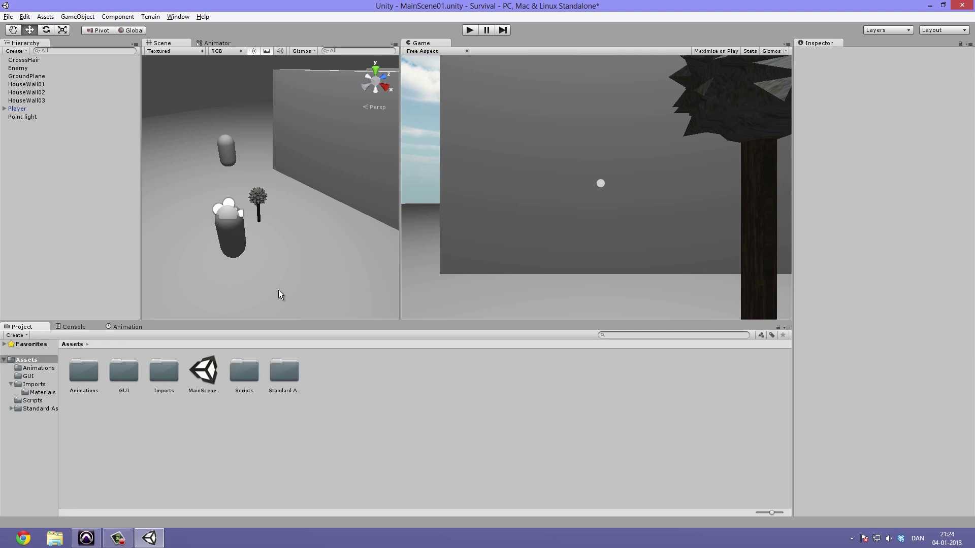
double_click(157, 367)
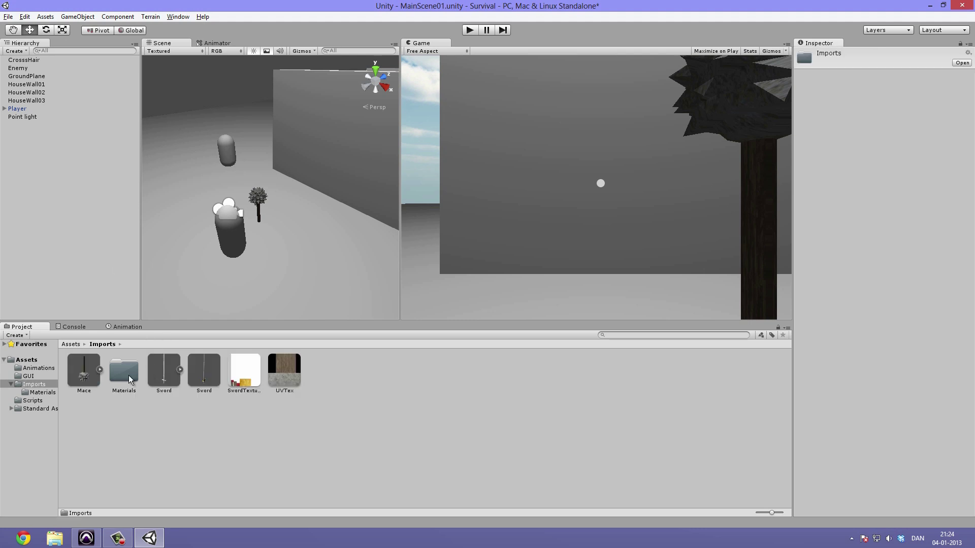
left_click(82, 368)
left_click(217, 384, "ctrl")
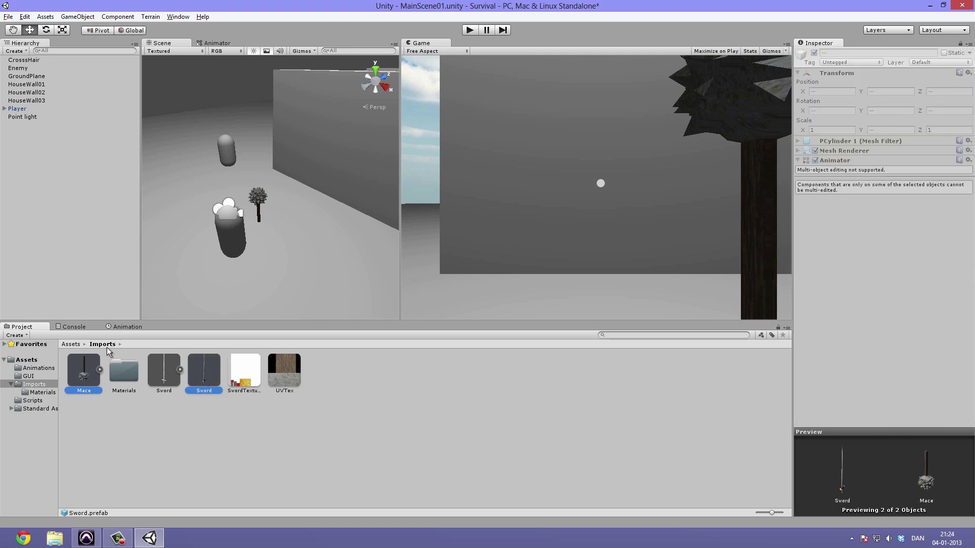
left_click_drag(182, 379, 33, 363)
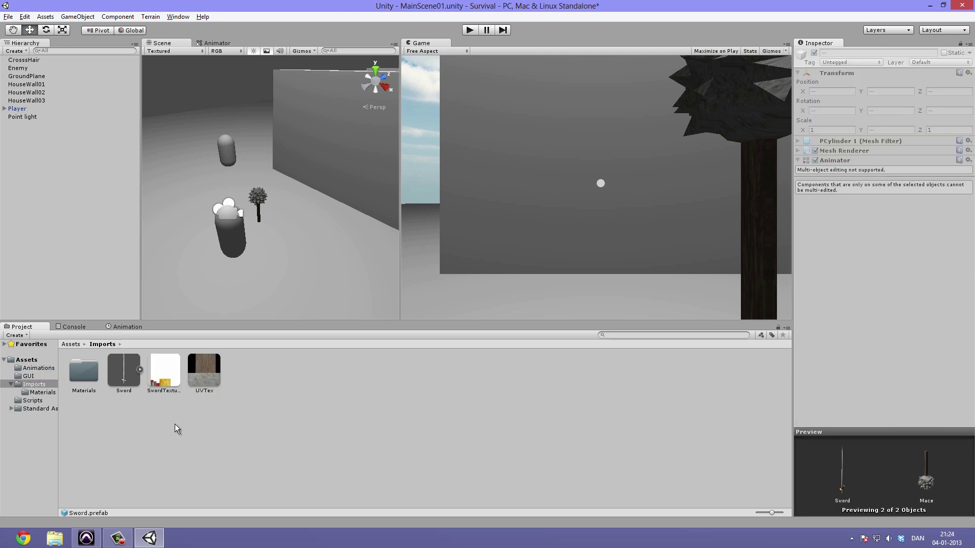
left_click(325, 404)
left_click(358, 381)
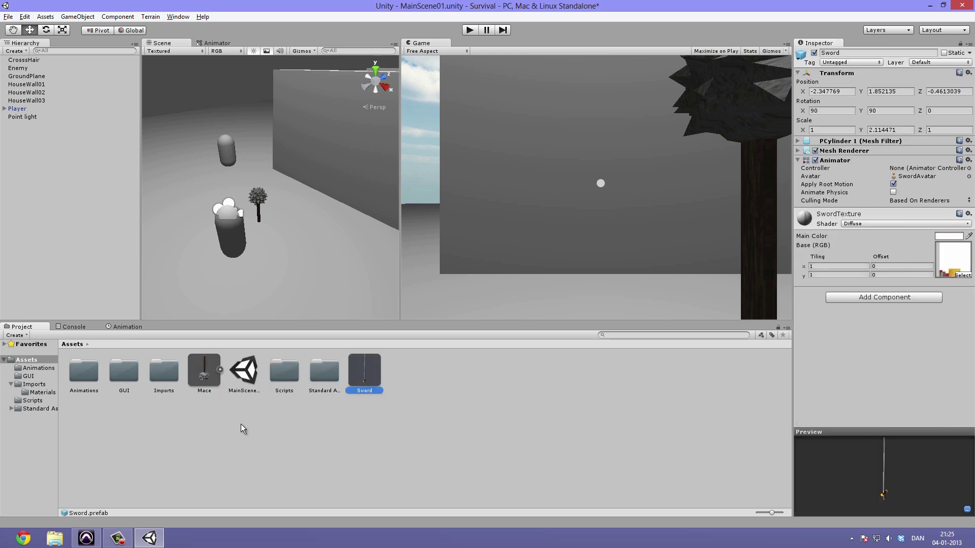
- Create a folder named Prefabs in Assets and move the Mace model and Sword prefab into it
right_click(224, 422)
mouse_move(282, 267)
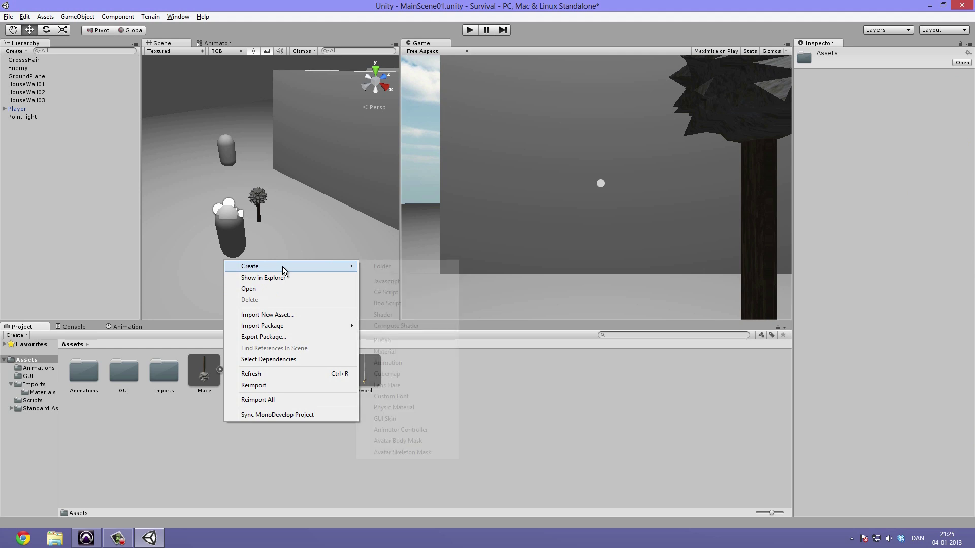
left_click(382, 268)
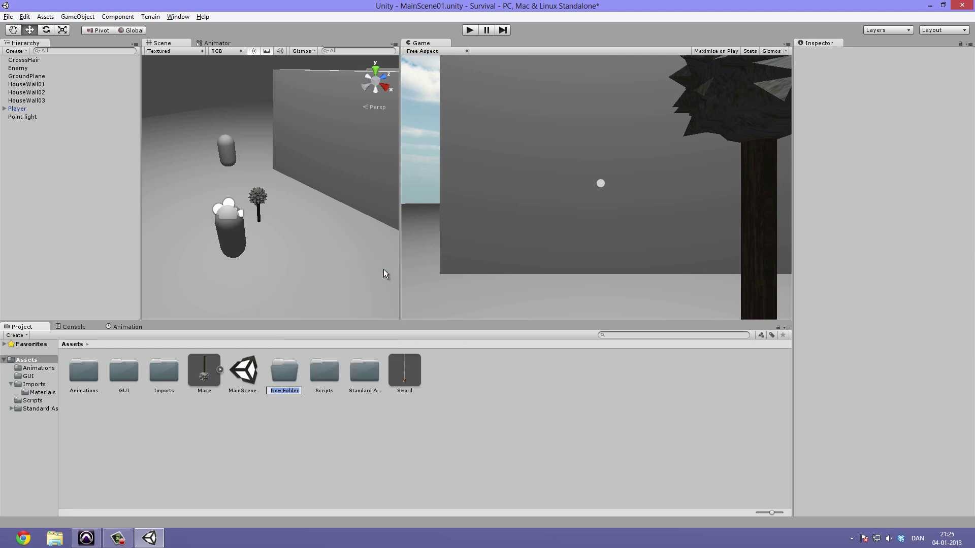
type("Prefabs")
key("Return")
left_click(196, 367)
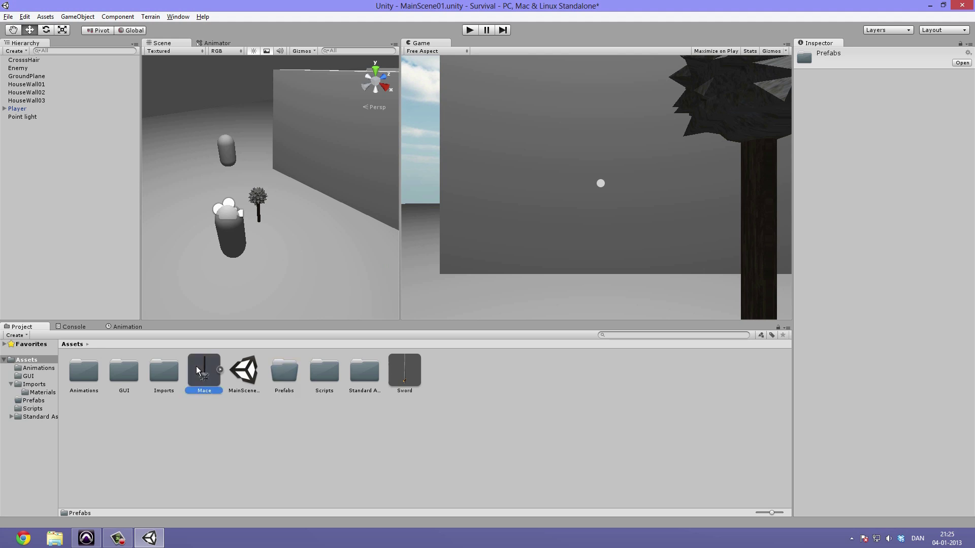
left_click(394, 372, "ctrl")
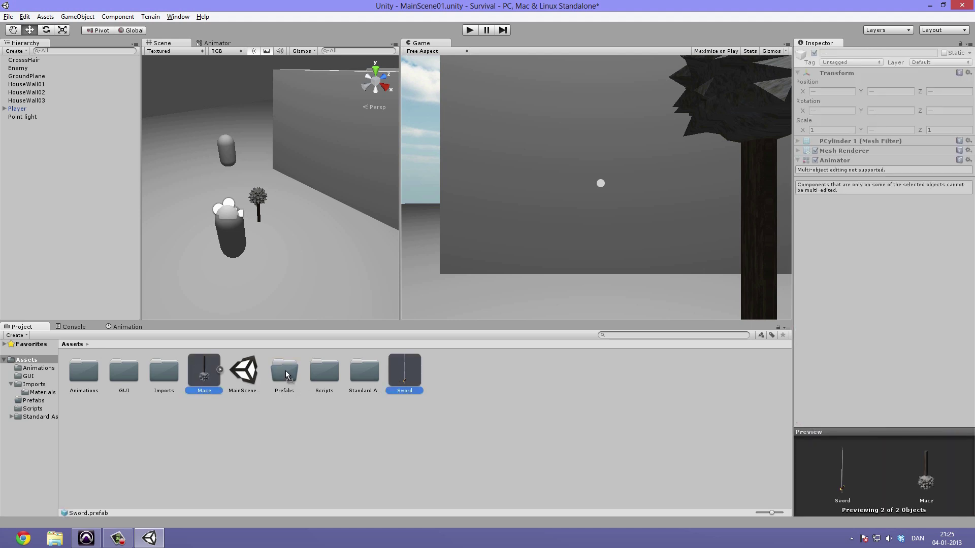
left_click_drag(285, 370, 286, 372)
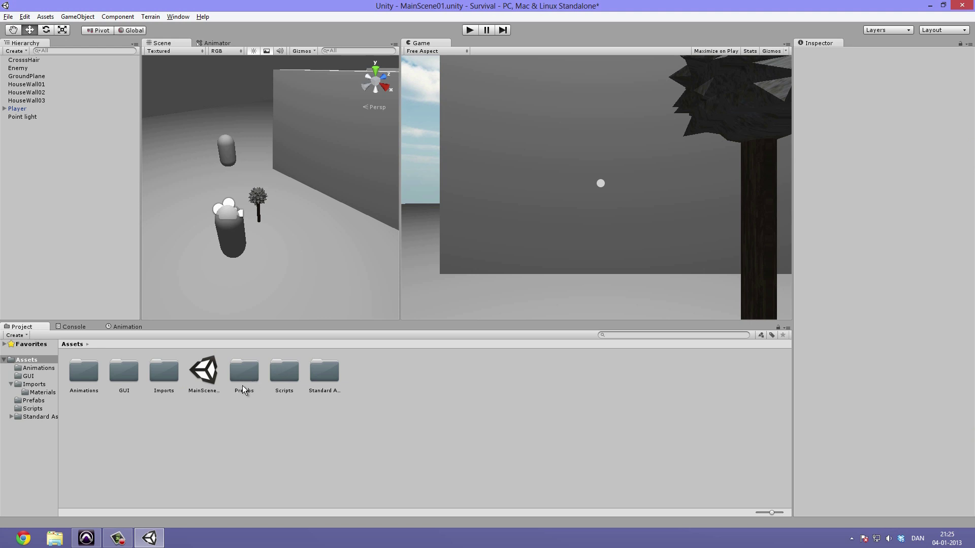
- Inspect the Mace and Sword assets in the Prefabs folder and remove the Animator component from the Sword prefab
double_click(235, 372)
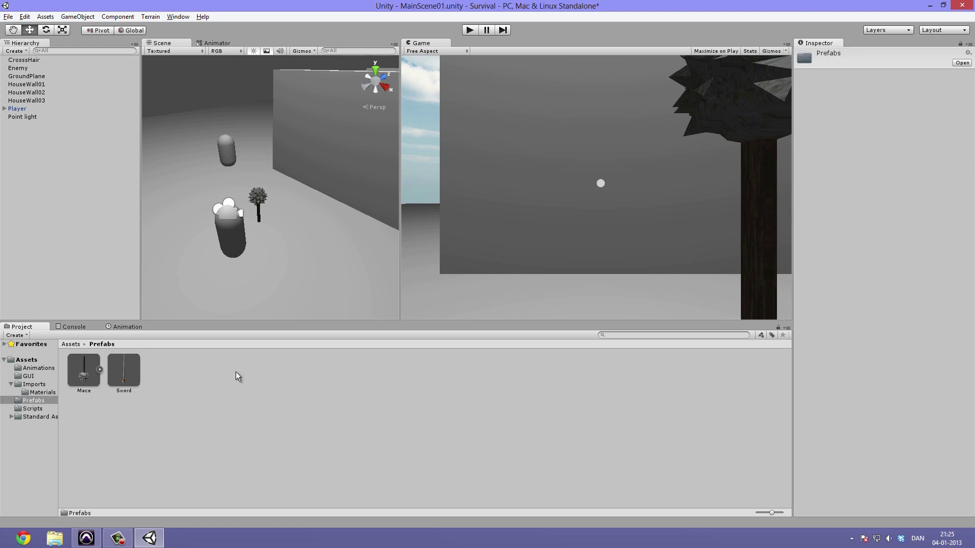
left_click(93, 381)
left_click(128, 377)
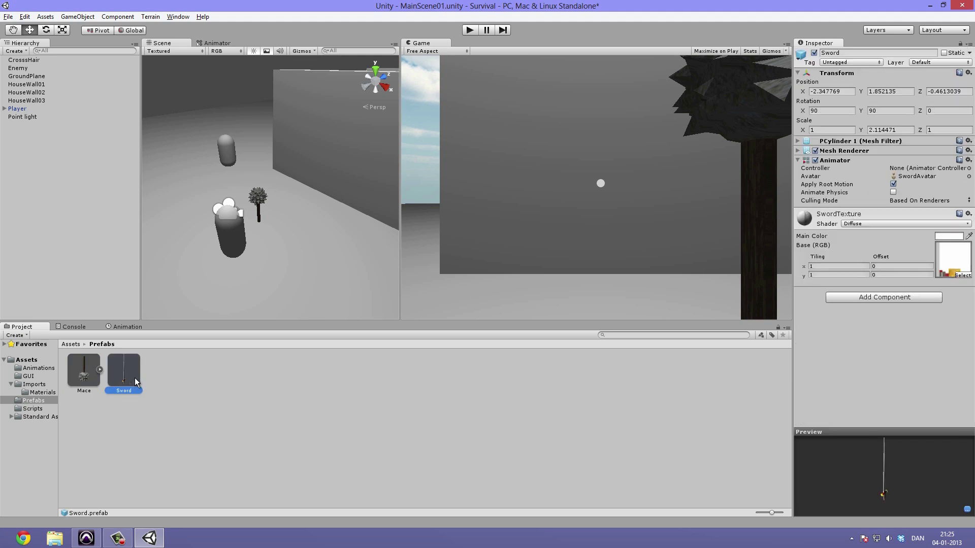
left_click(93, 380)
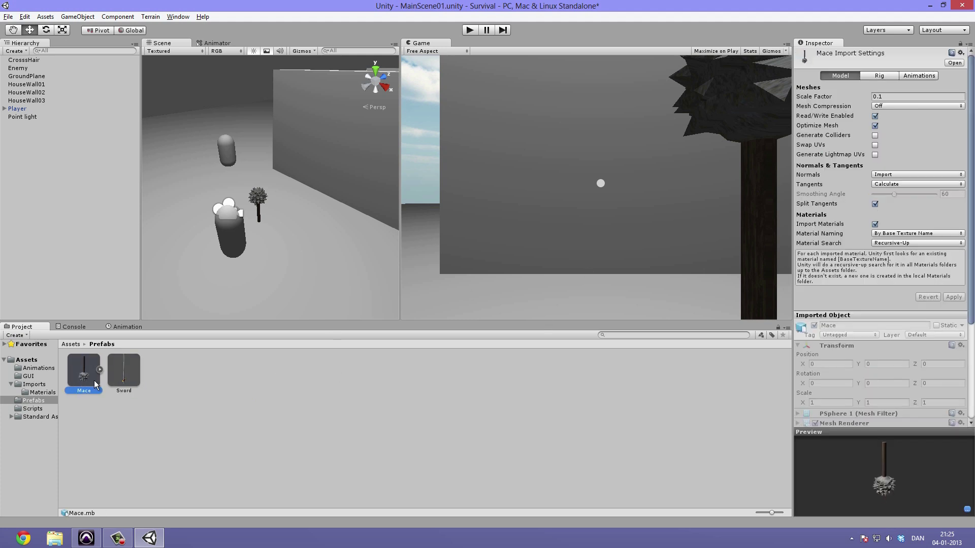
left_click(120, 372)
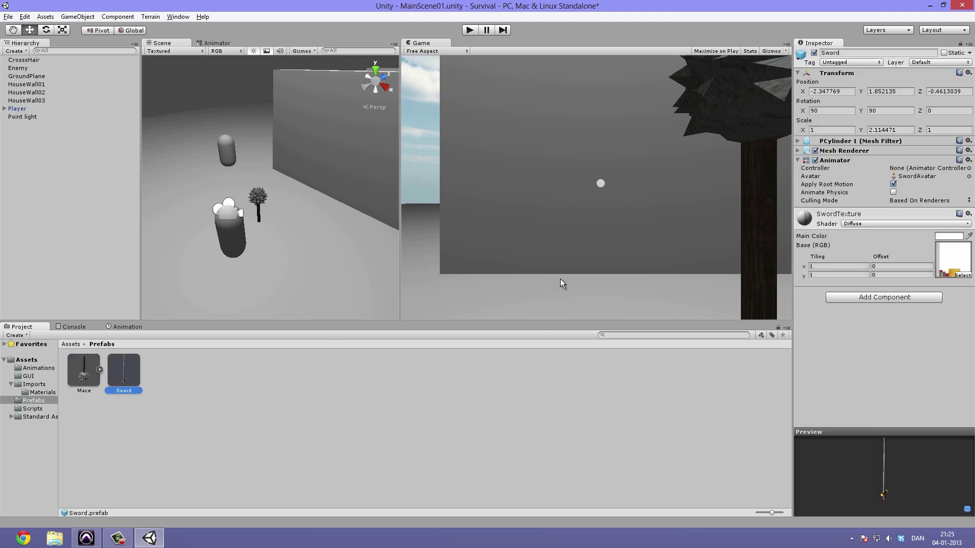
right_click(842, 161)
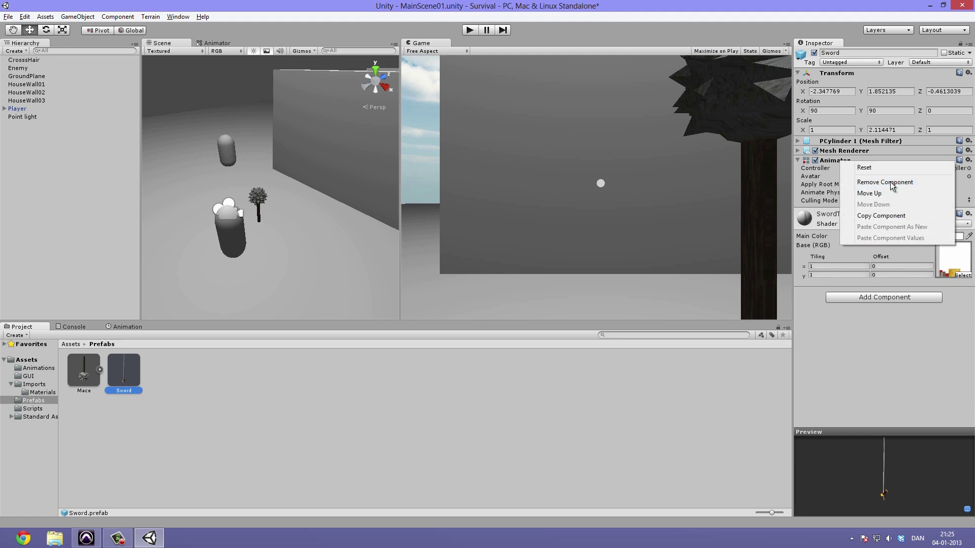
left_click(866, 183)
- Move the Mace model from the Prefabs folder back into the Imports folder
left_click(90, 372)
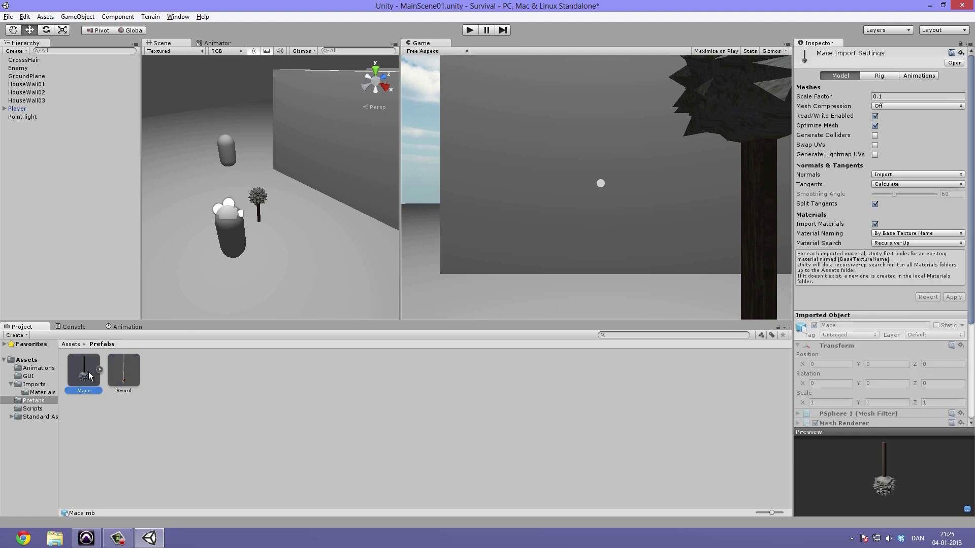
left_click_drag(76, 372, 286, 237)
left_click_drag(78, 366, 33, 386)
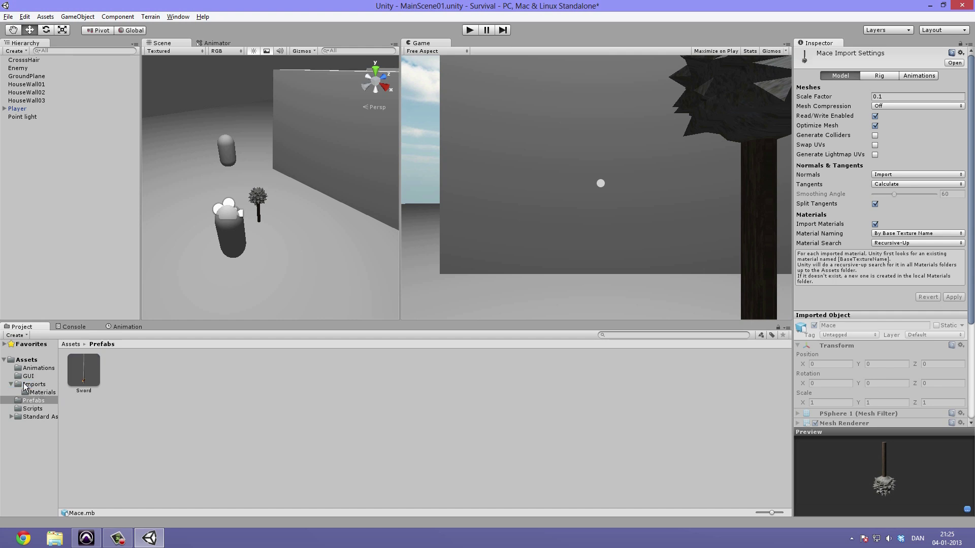
- Create a prefab in the Prefabs folder from the Mace object under the Player's Main Camera and Melee objects
left_click(4, 109)
left_click(12, 125)
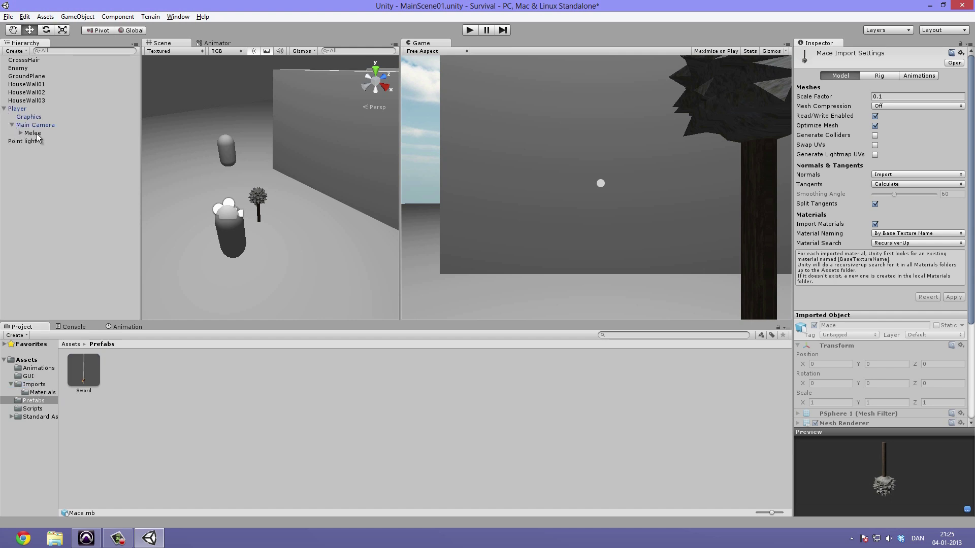
left_click(20, 133)
left_click_drag(37, 142, 158, 443)
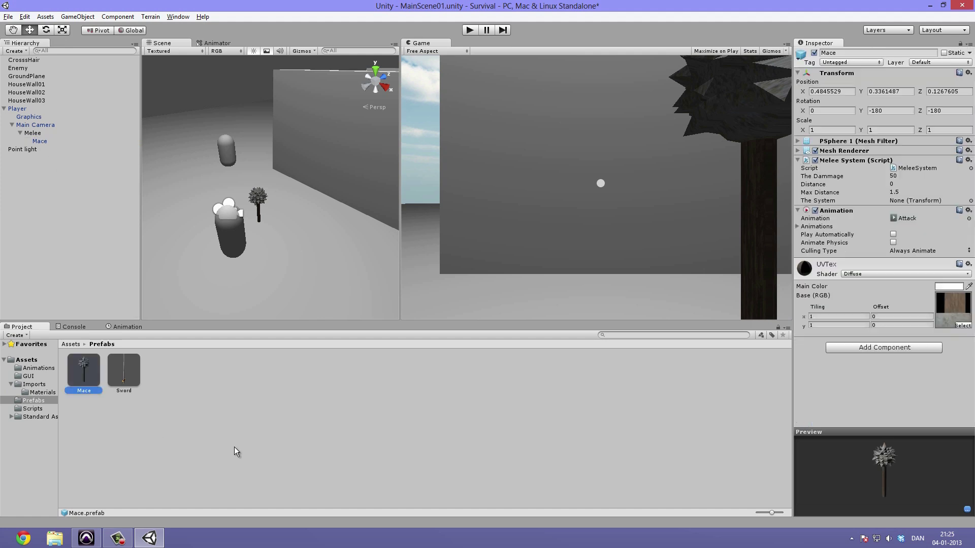
left_click(117, 371)
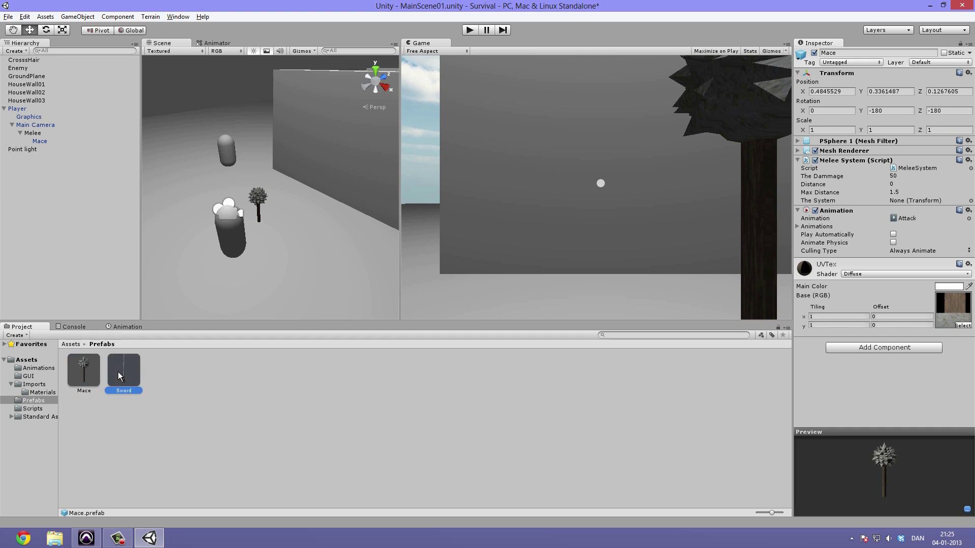
left_click(42, 251)
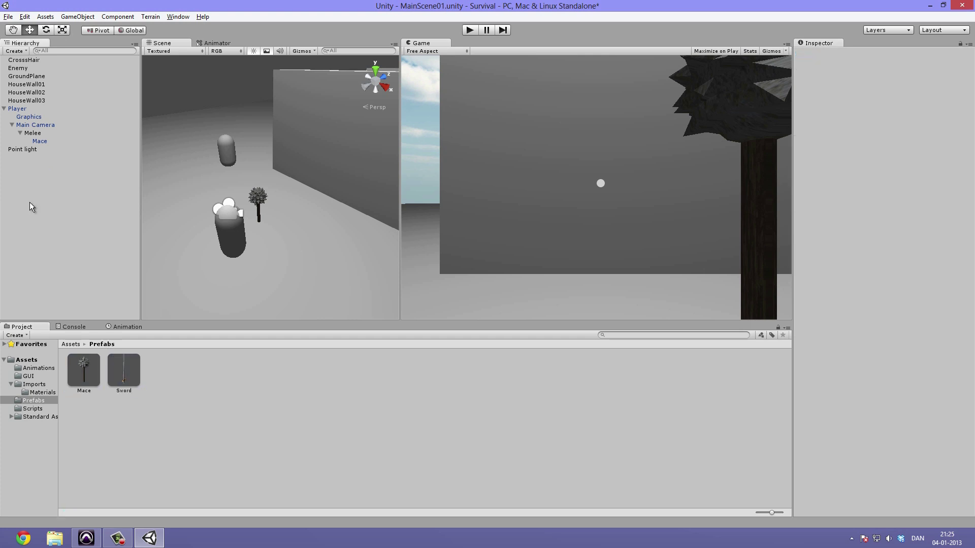
- Collapse the Melee, Main Camera and Player levels in the scene hierarchy and clear the selection
left_click(46, 133)
left_click(21, 133)
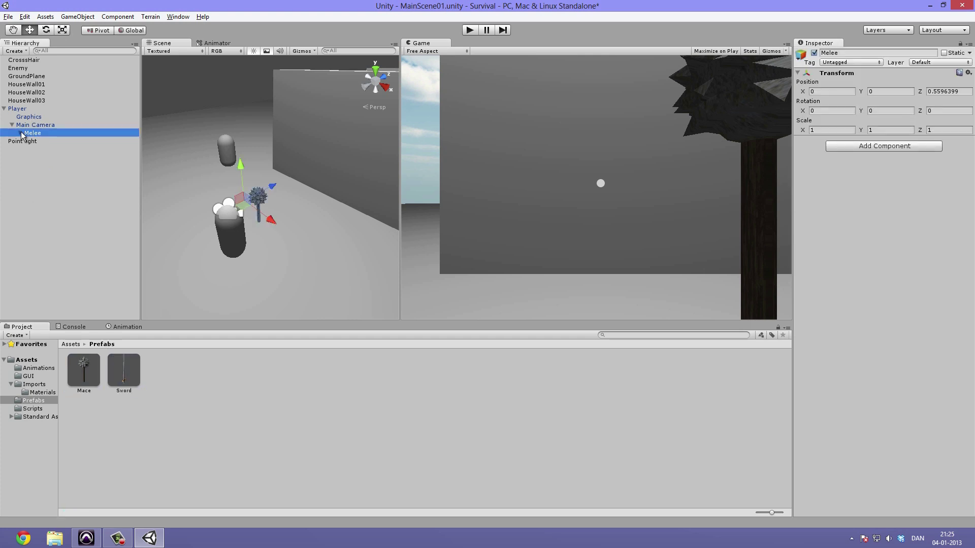
left_click(11, 125)
left_click(8, 108)
left_click(8, 107)
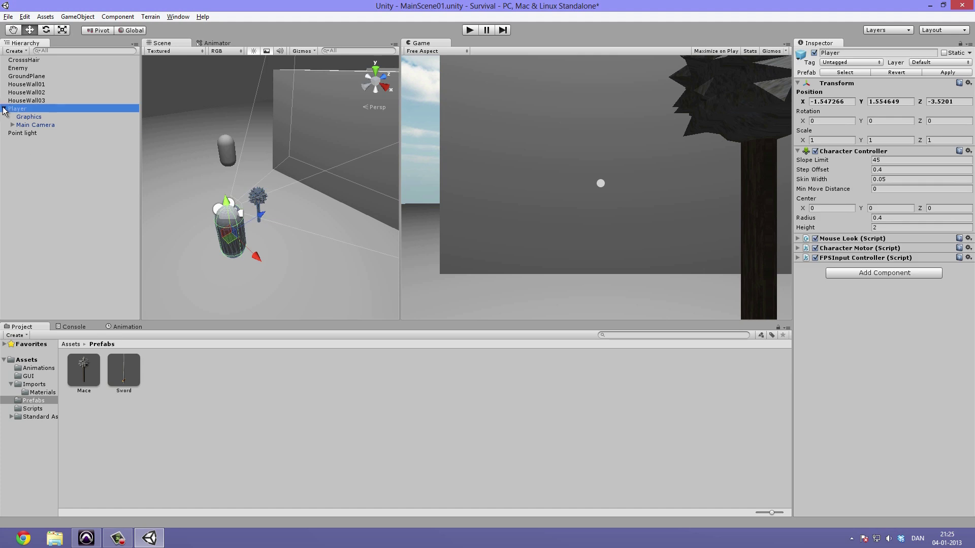
left_click(89, 160)
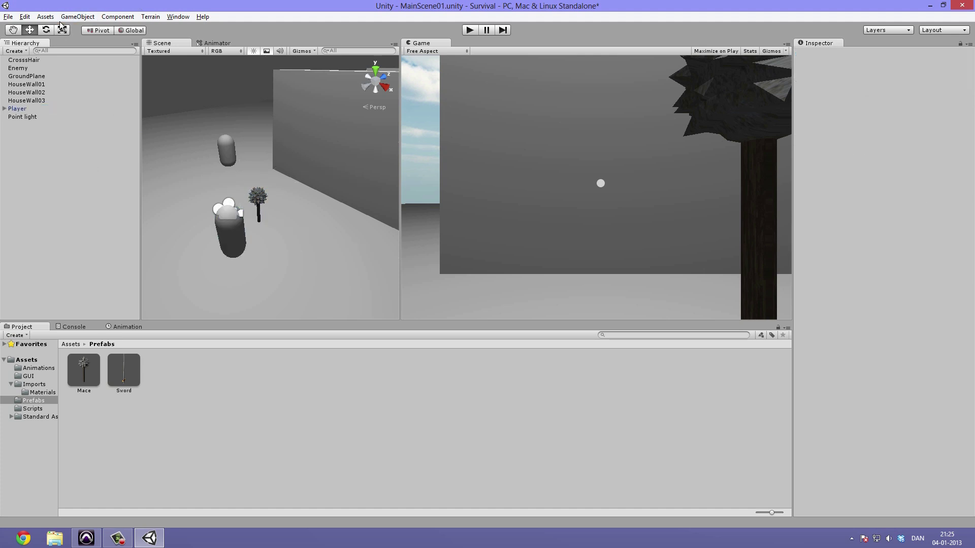
- Open the scene's Render Settings to review the fog and ambient light options
left_click(24, 16)
mouse_move(45, 16)
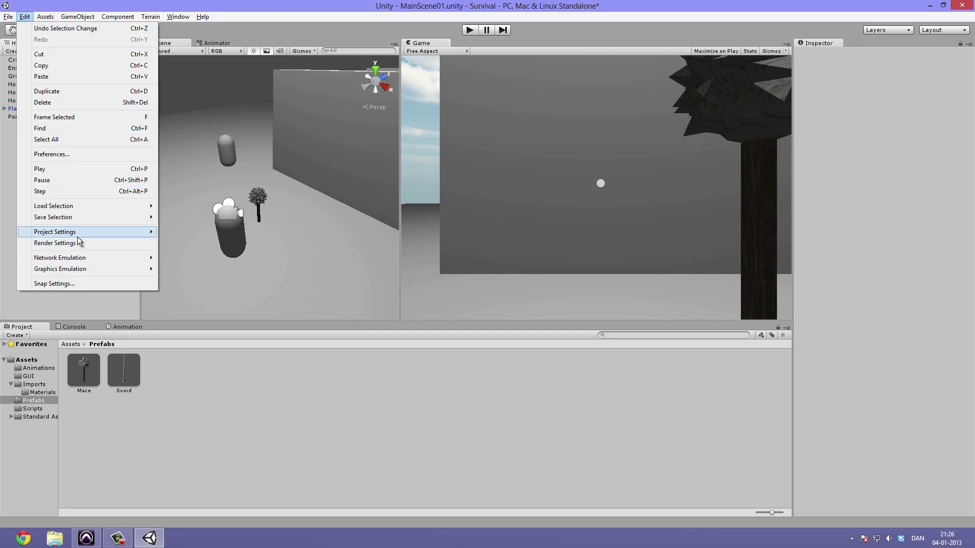
mouse_move(78, 237)
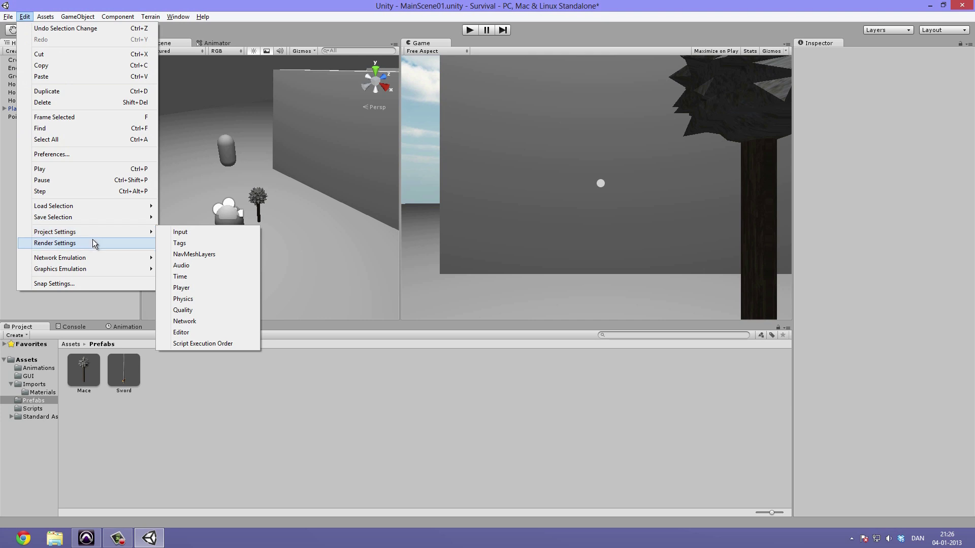
left_click(96, 242)
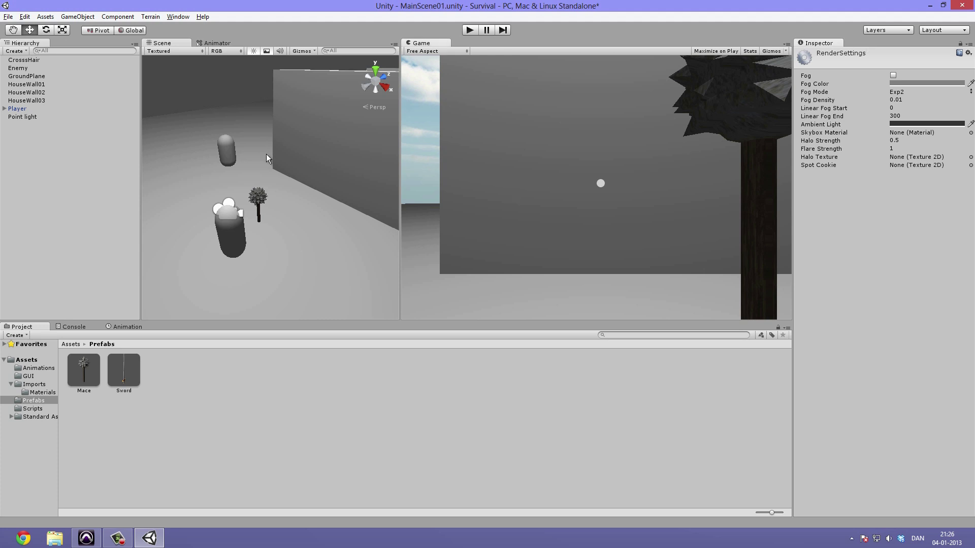
- Duplicate the HouseWall01 and HouseWall02 walls and move the copies far away from the house
scroll(279, 152, "down", 10)
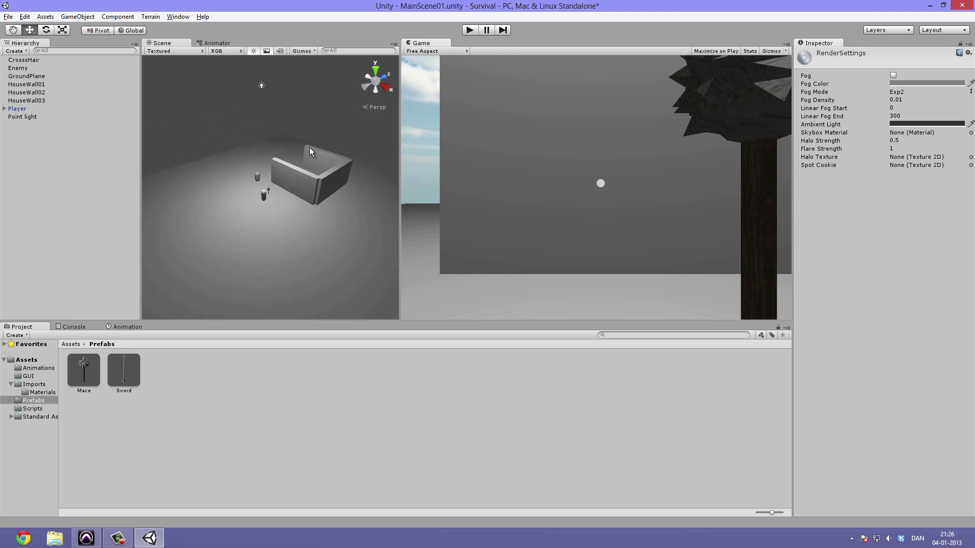
left_click(312, 170)
left_click(325, 165, "shift")
key("ctrl+d")
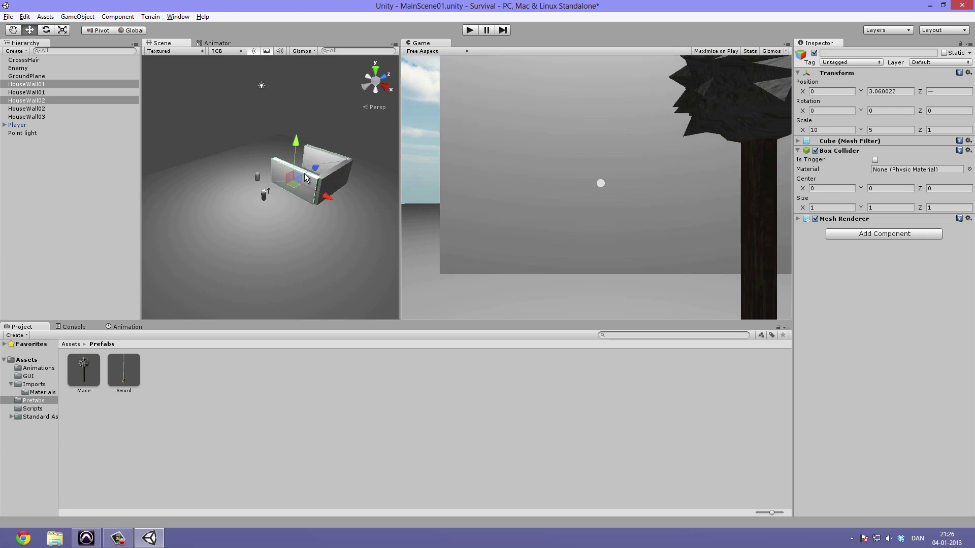
scroll(318, 157, "down", 3)
left_click_drag(315, 199, 302, 124)
- Duplicate the Point light and move the copy toward the distant walls, to about X -27.4, Z 46.6
left_click(42, 132)
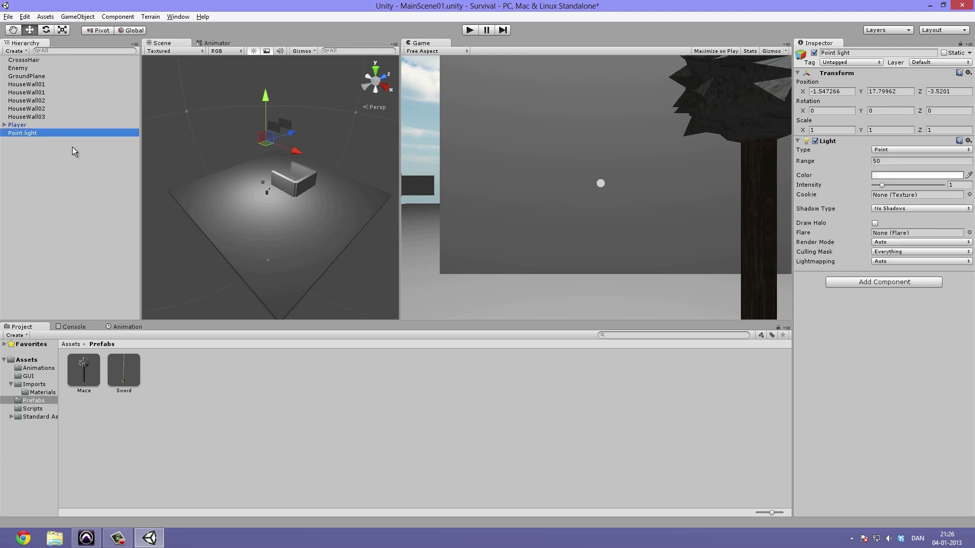
key("ctrl+d")
left_click_drag(296, 151, 358, 69)
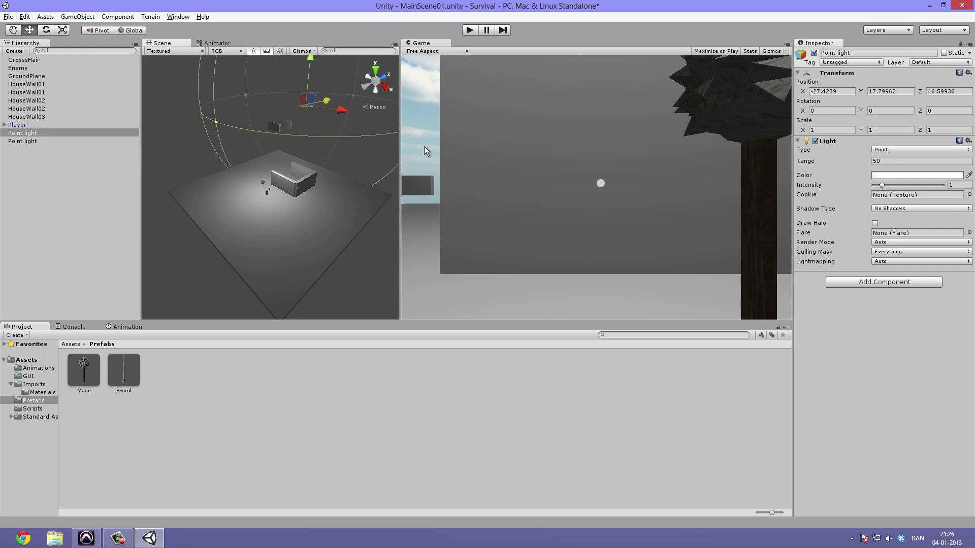
- Check the distant walls in a maximized Game view, restore the layout and widen the Game view over the Scene view
key("shift+space")
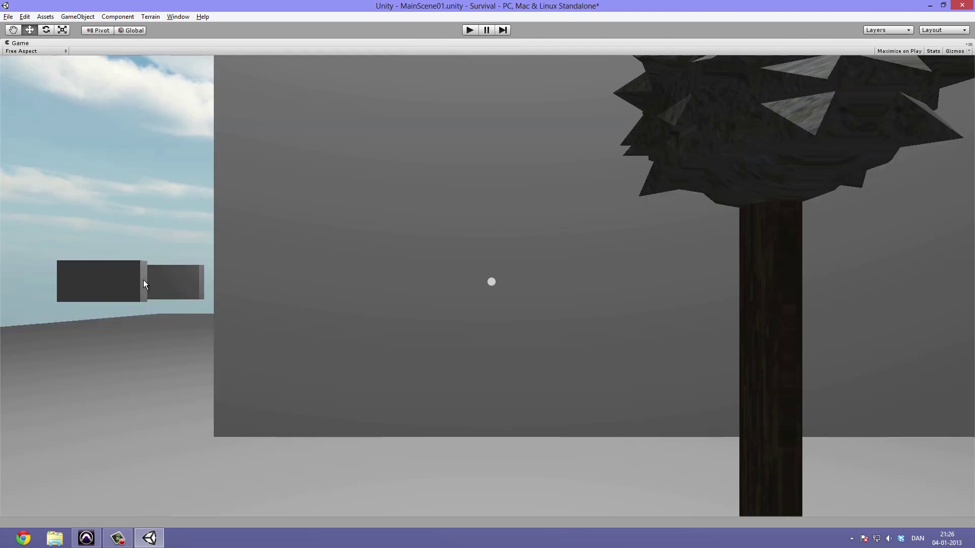
key("shift+space")
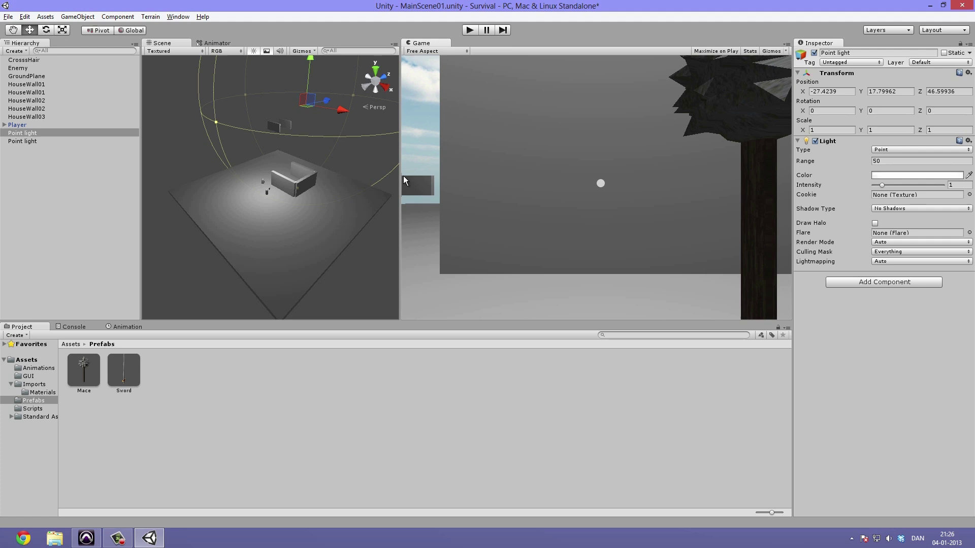
left_click_drag(400, 176, 246, 194)
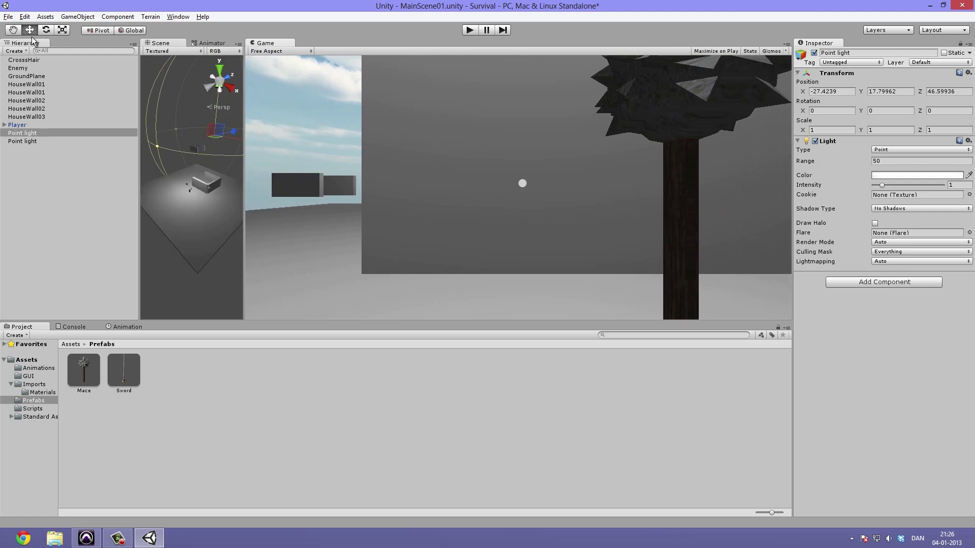
- Toggle Fog in the Render Settings on and off to compare its effect on the distant walls, leaving it enabled
left_click(25, 17)
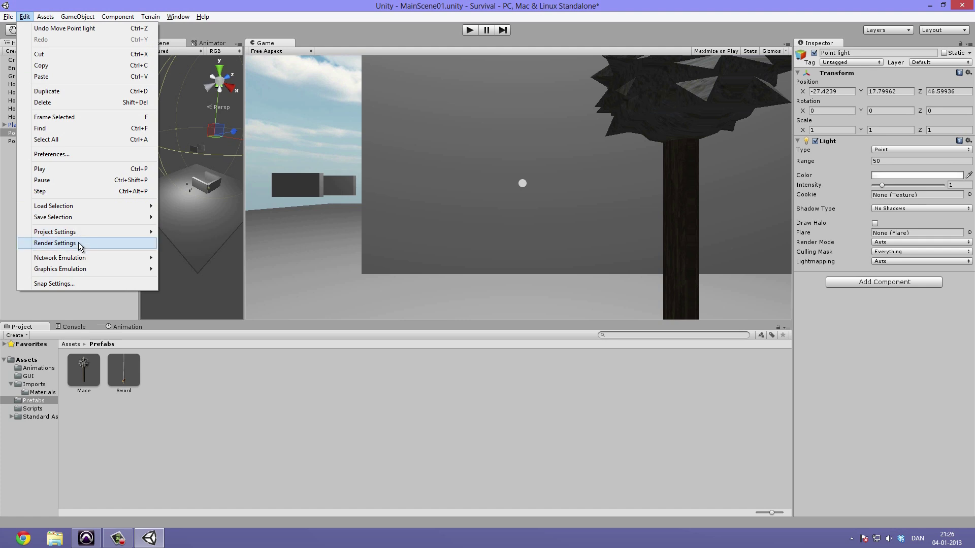
left_click(76, 243)
left_click(893, 75)
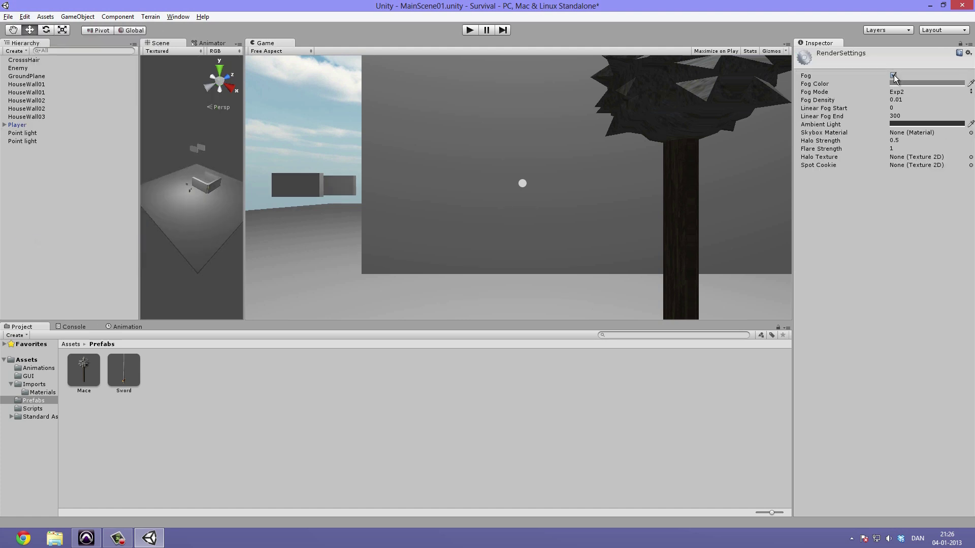
left_click(893, 76)
left_click(893, 76)
left_click(893, 75)
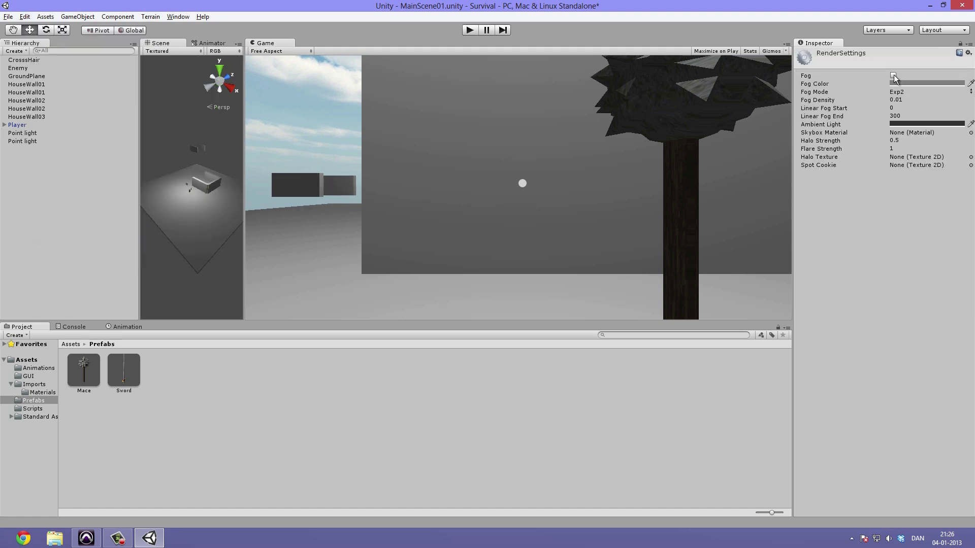
left_click(893, 76)
left_click(893, 76)
left_click(893, 75)
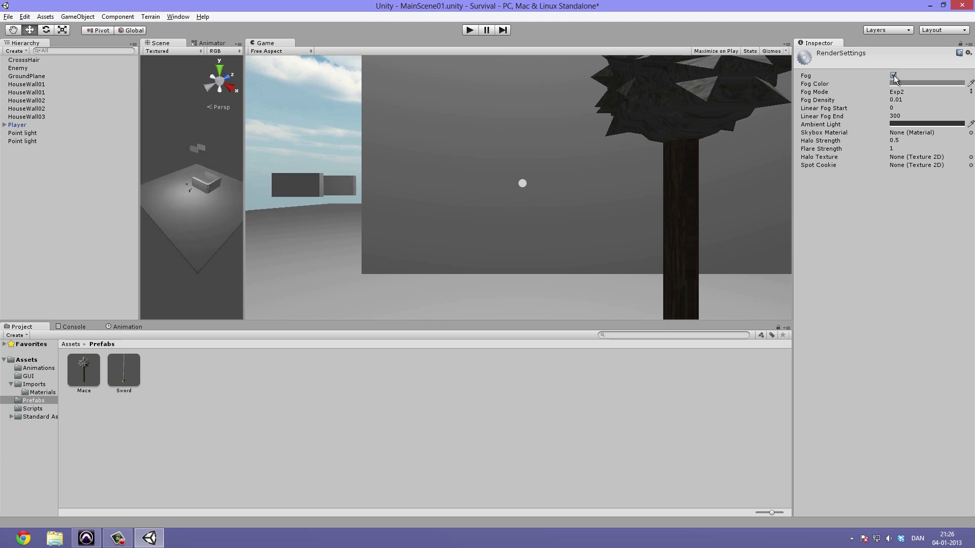
left_click(892, 76)
left_click(893, 76)
left_click(892, 76)
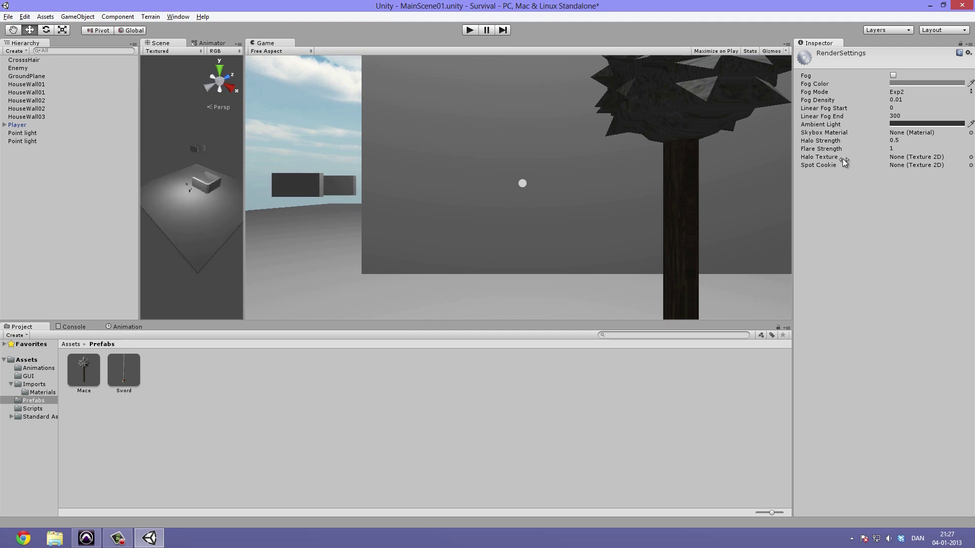
left_click(893, 76)
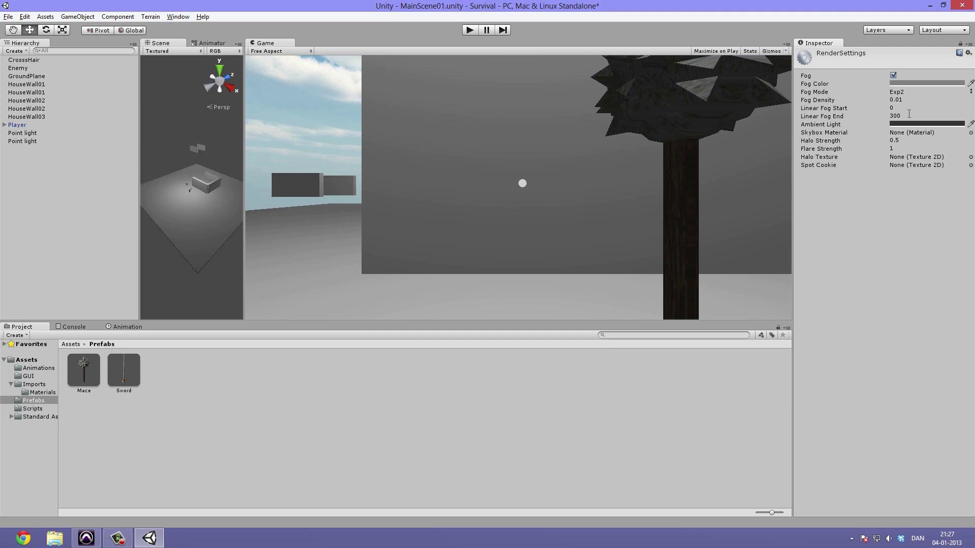
- Try several tints for the Fog Color, set it to white (RGB 255, 255, 255) and turn Fog off
left_click(917, 83)
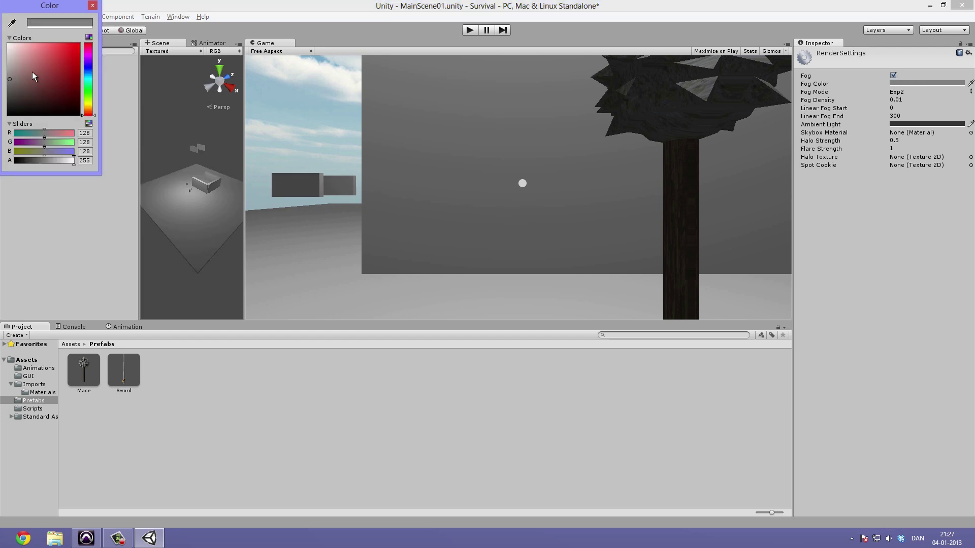
mouse_move(32, 72)
left_mouse_down()
mouse_move(45, 63)
mouse_move(51, 79)
mouse_move(41, 79)
left_mouse_up()
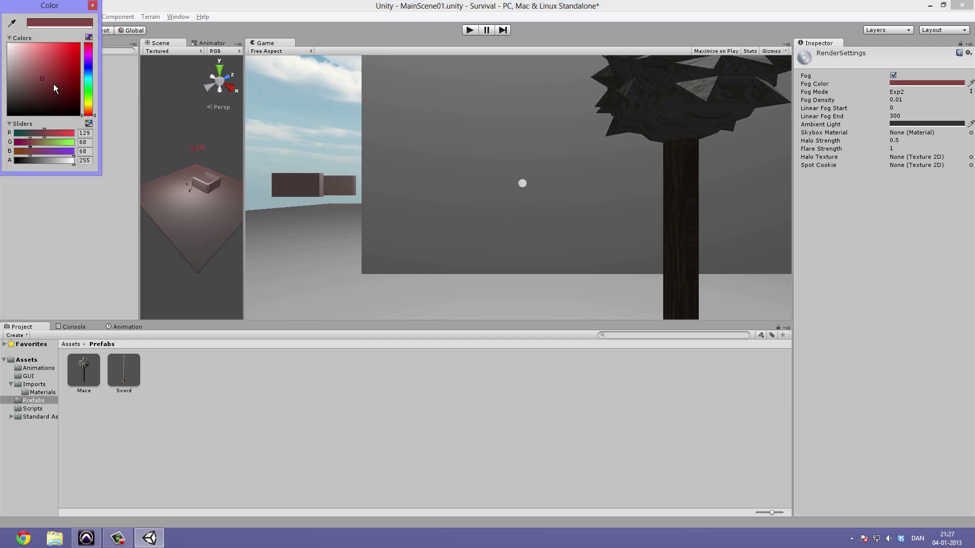
left_click_drag(87, 111, 87, 108)
left_click(28, 94)
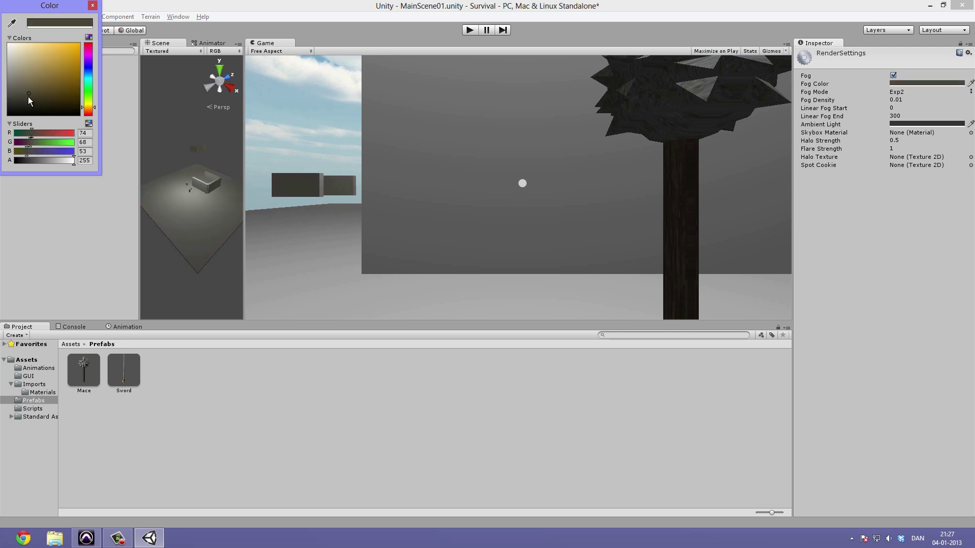
left_click_drag(29, 96, 17, 92)
mouse_move(87, 87)
left_mouse_down()
mouse_move(100, 83)
mouse_move(87, 78)
left_mouse_up()
mouse_move(25, 94)
left_mouse_down()
mouse_move(13, 48)
mouse_move(69, 125)
mouse_move(15, 35)
mouse_move(22, 28)
mouse_move(14, 38)
mouse_move(22, 38)
mouse_move(3, 28)
left_mouse_up()
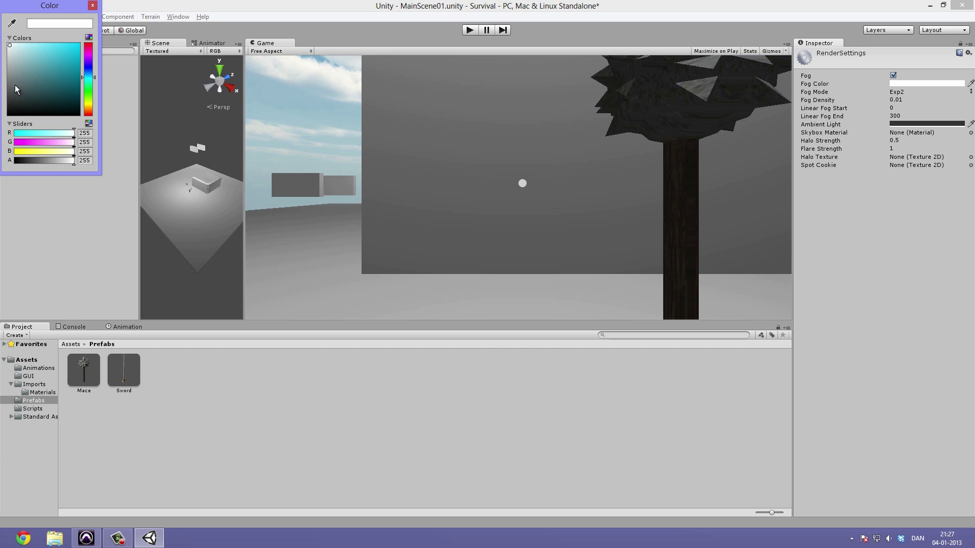
mouse_move(15, 89)
left_mouse_down()
mouse_move(2, 188)
mouse_move(3, 30)
left_mouse_up()
left_click(92, 6)
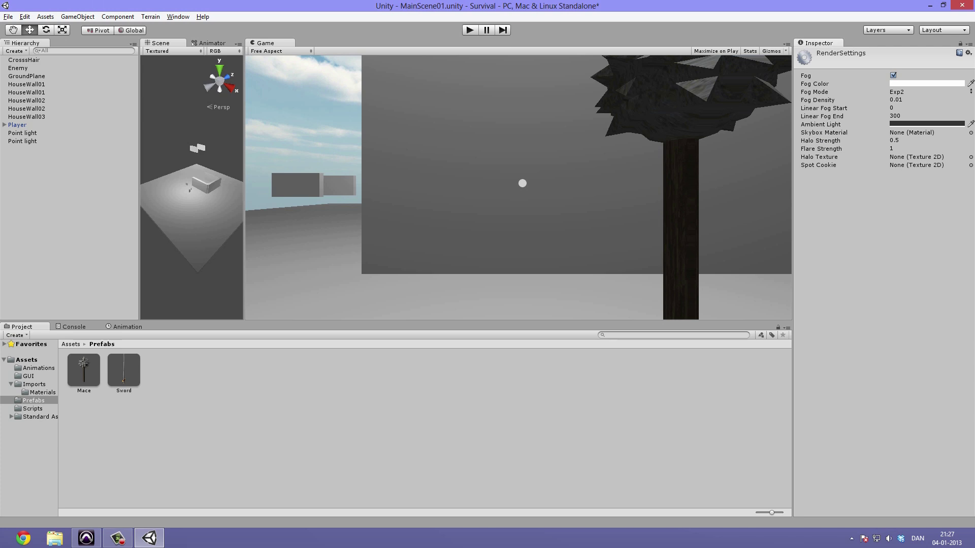
left_click(893, 75)
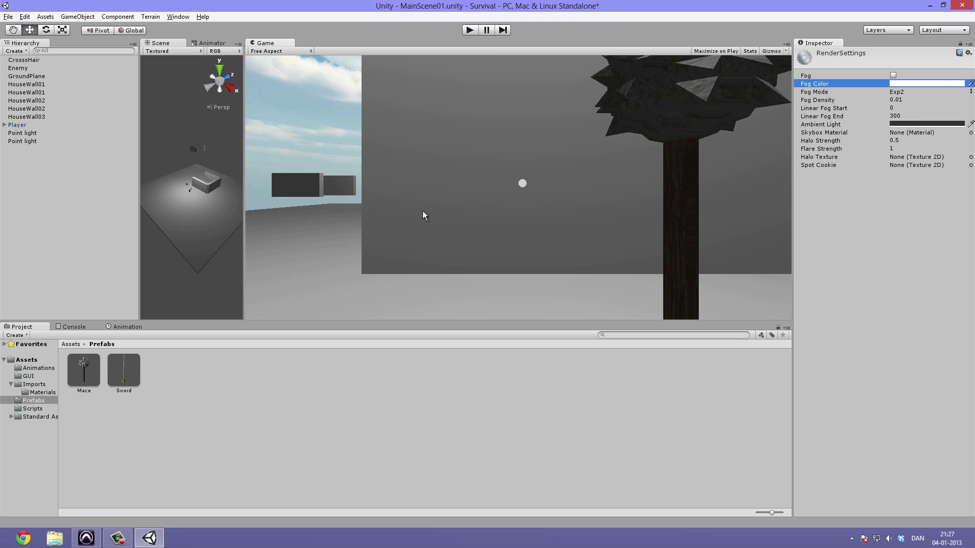
left_click(860, 196)
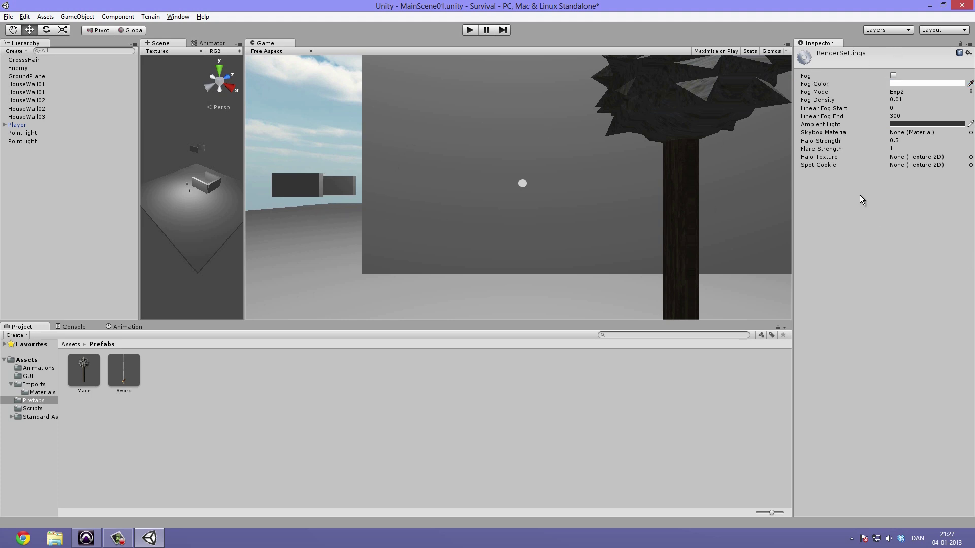
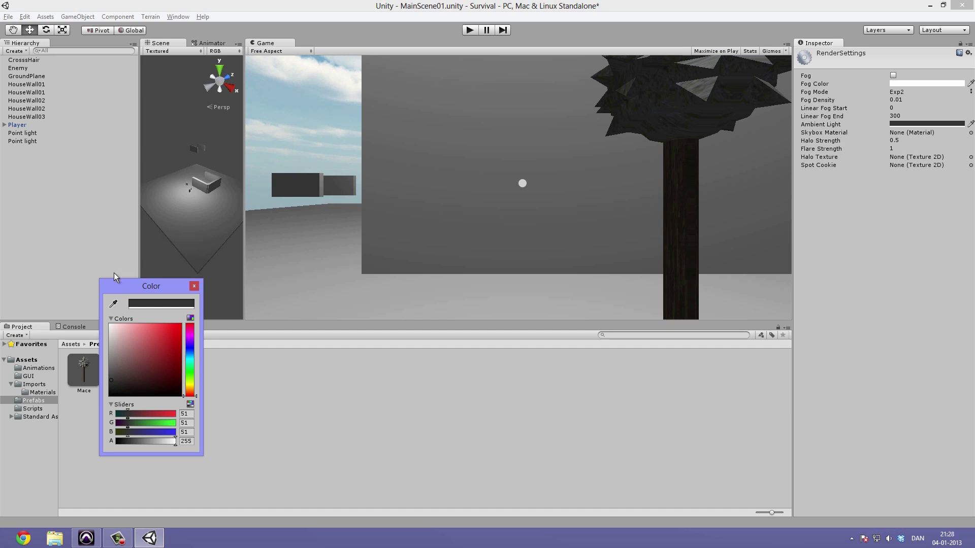
- Test a black Ambient Light color and set it to dark grey, RGB 55, 55, 55
left_click_drag(157, 288, 273, 228)
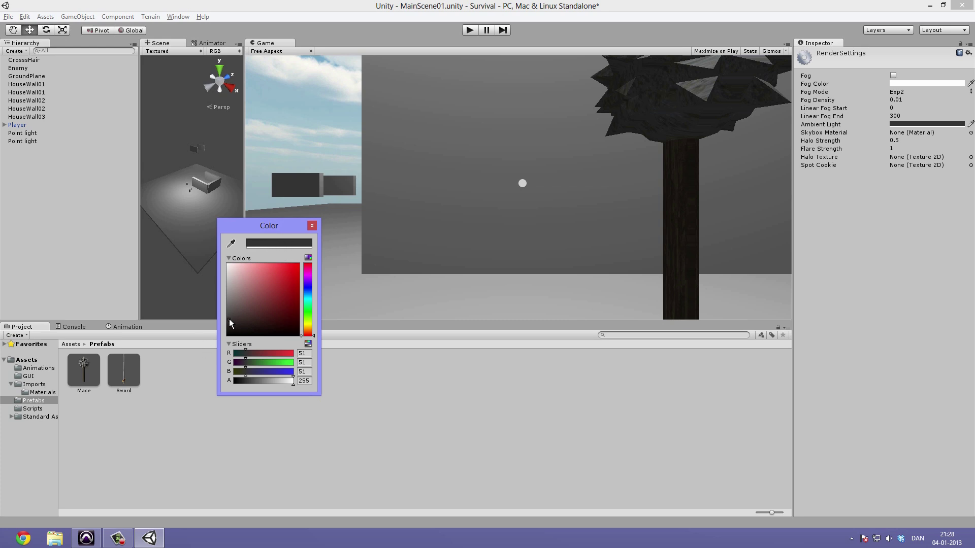
left_click_drag(226, 321, 220, 349)
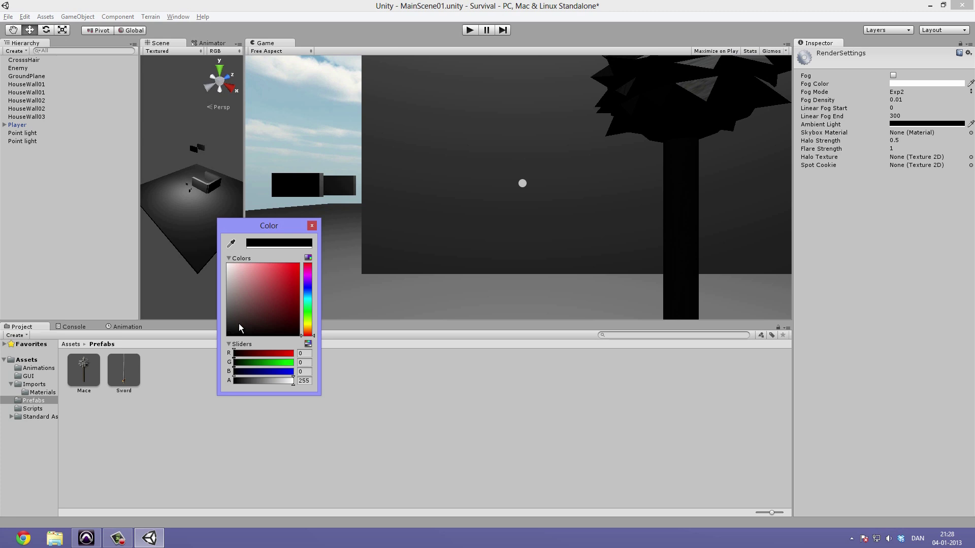
left_click_drag(230, 331, 223, 329)
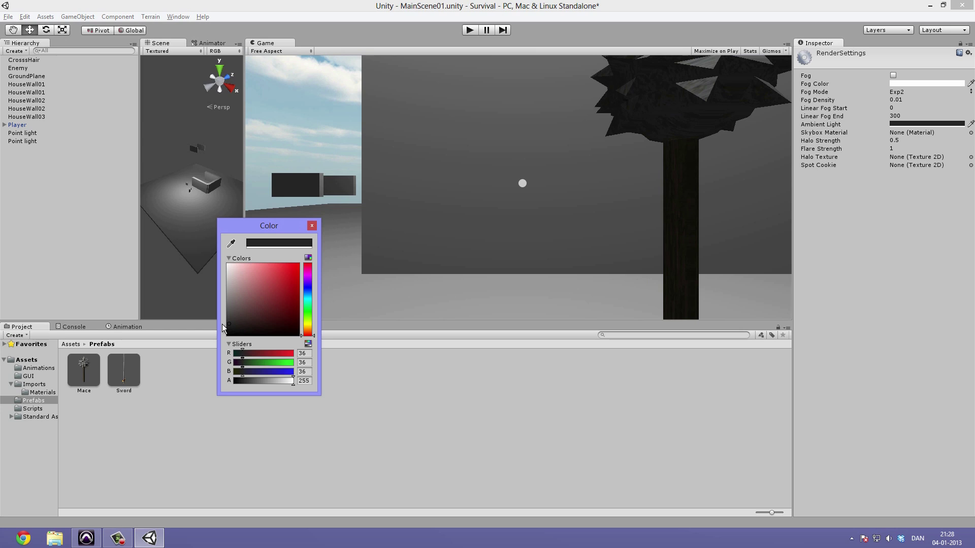
left_click_drag(220, 324, 217, 319)
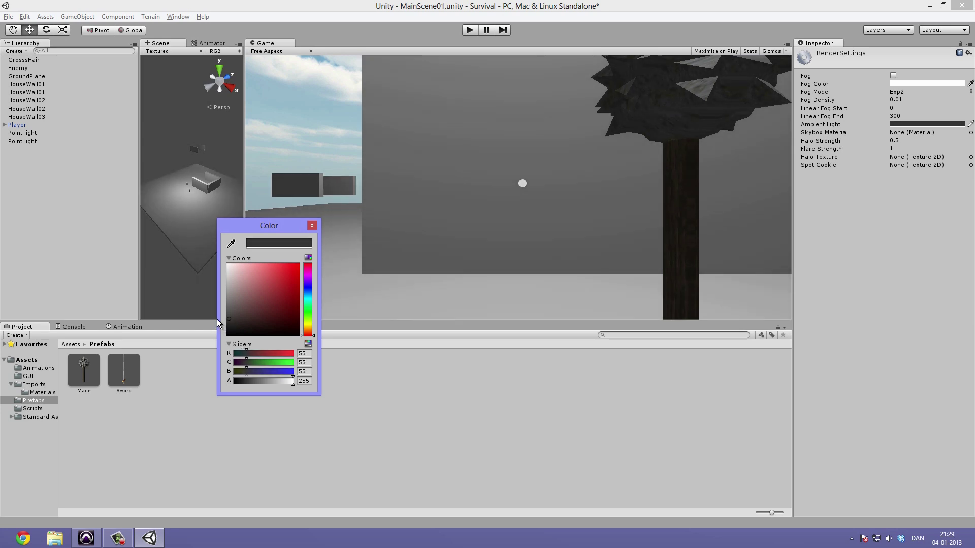
left_click(311, 225)
- Set Fantastic as the default quality level for all three platforms in the project's Quality settings and show that level's options
left_click(25, 17)
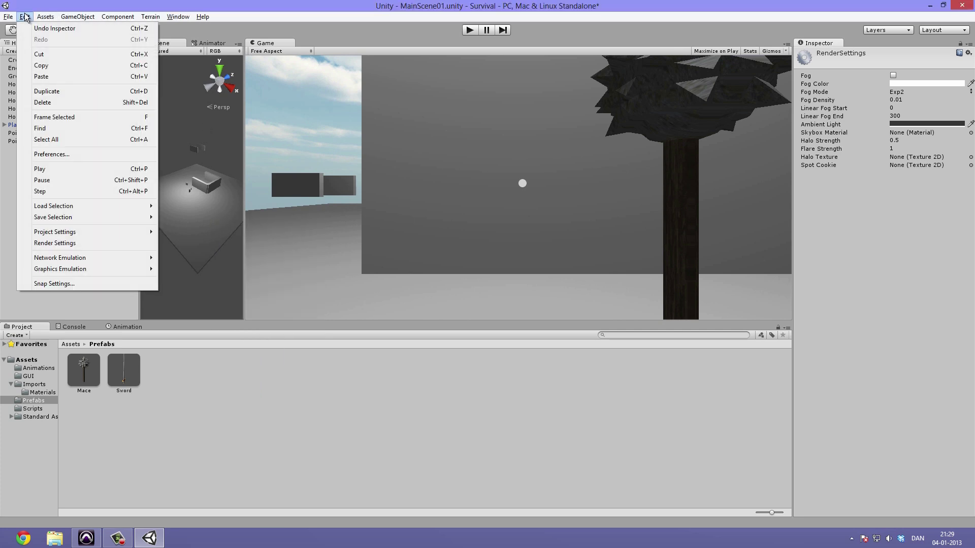
mouse_move(119, 233)
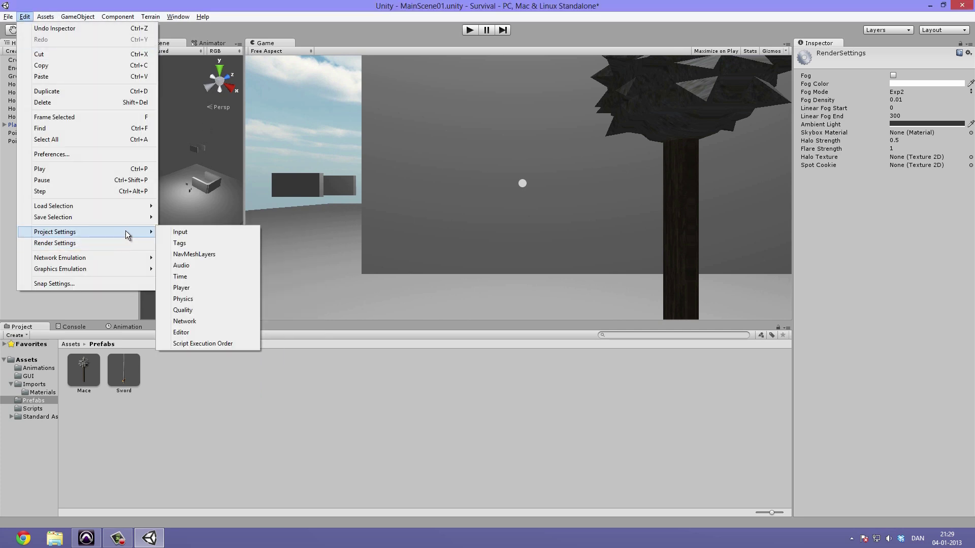
left_click(185, 310)
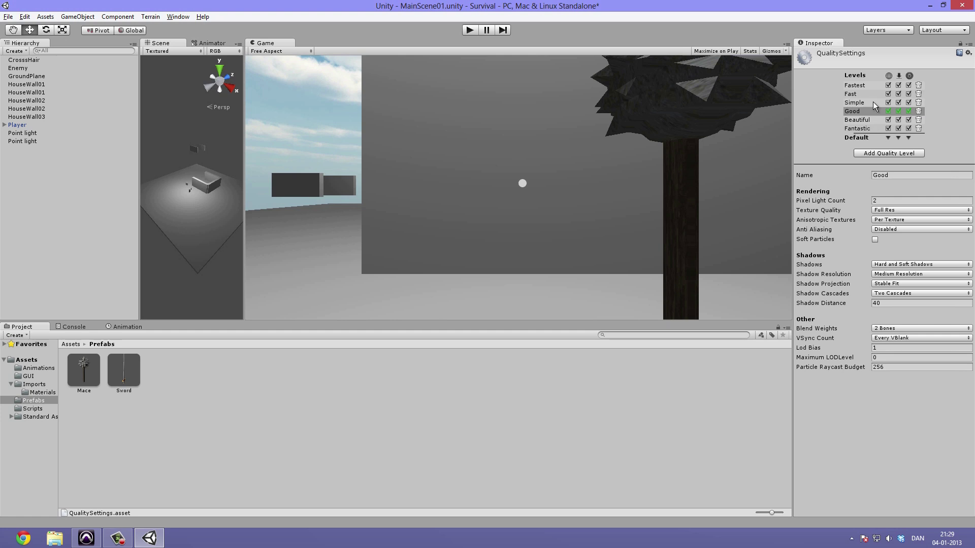
left_click(887, 138)
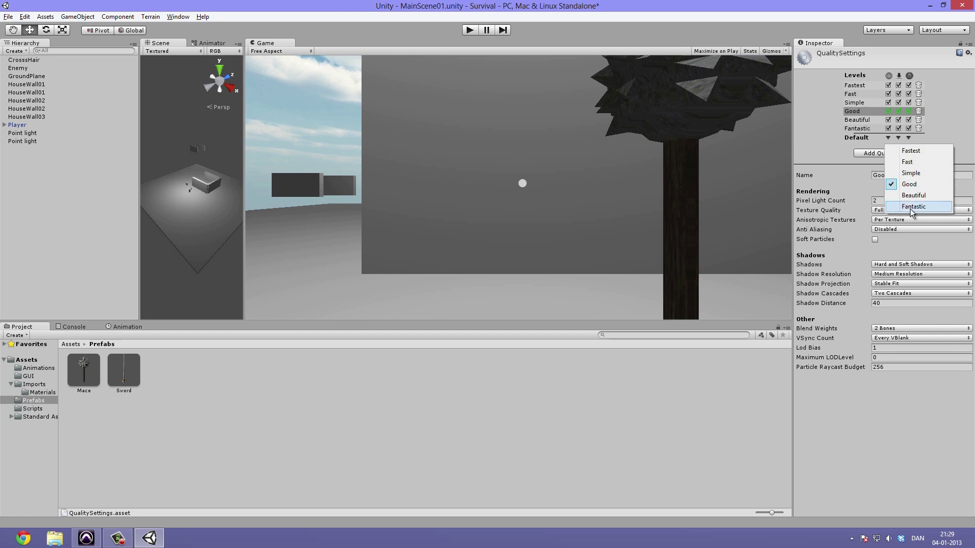
left_click(910, 209)
left_click(898, 138)
left_click(929, 205)
left_click(909, 138)
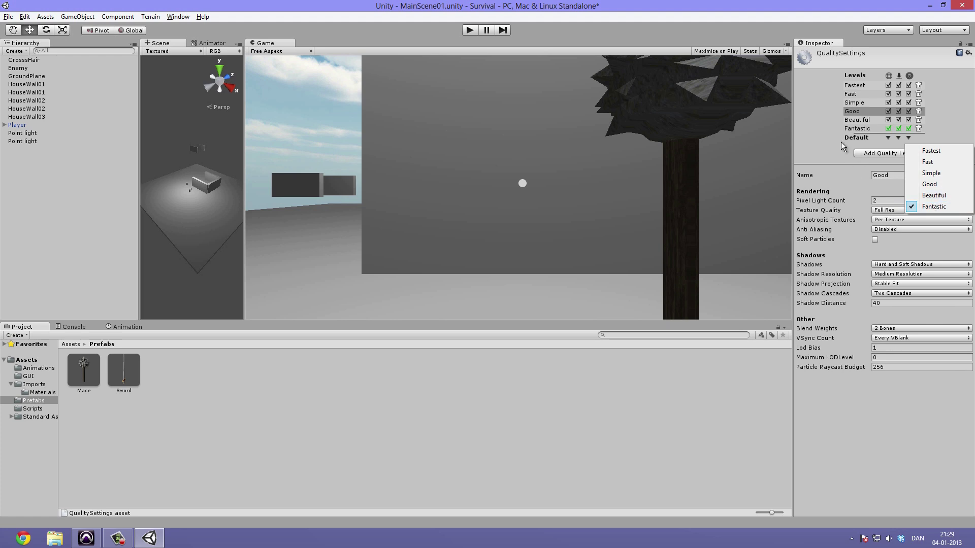
left_click(886, 138)
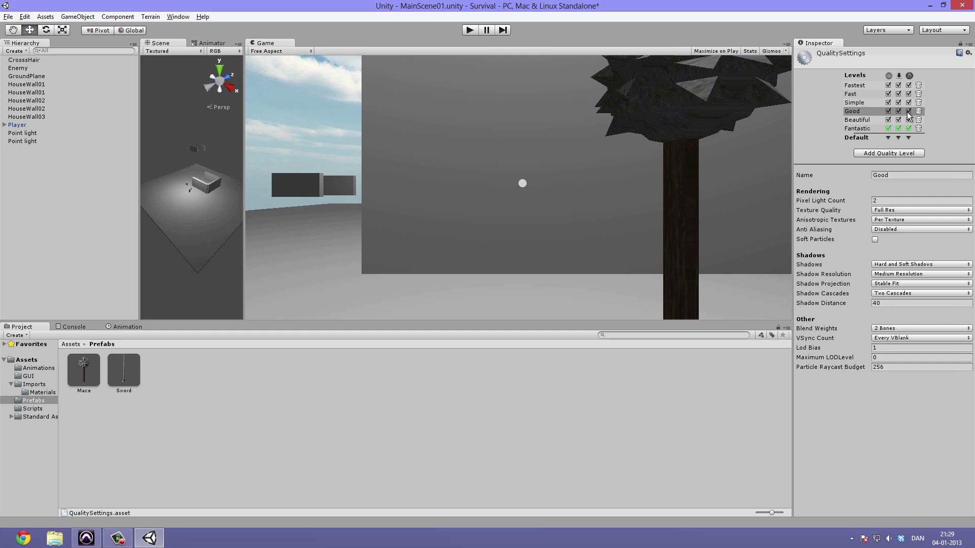
left_click(875, 130)
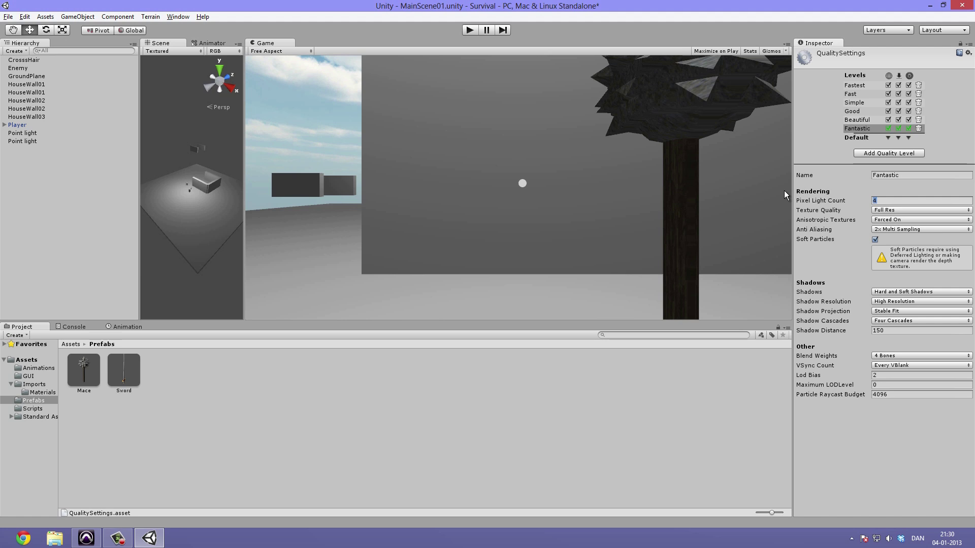
- Set the Fantastic quality level's Pixel Light Count to 1
scroll(193, 168, "up", 3)
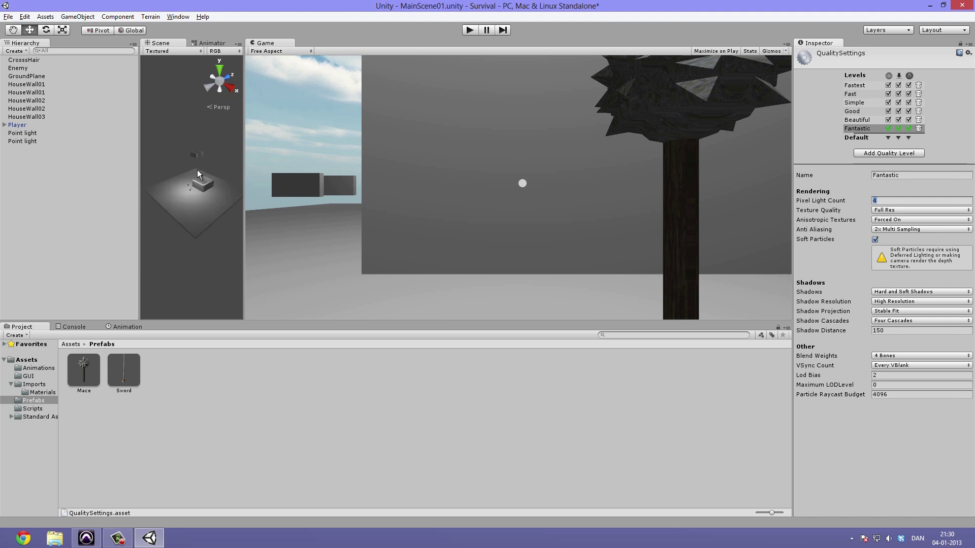
type("1")
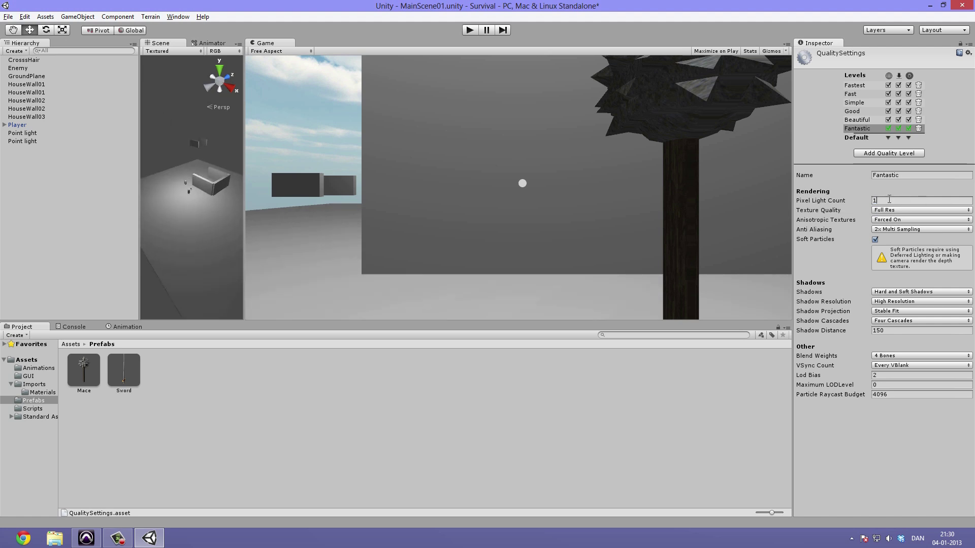
scroll(191, 210, "up", 1)
- Compare the two point lights in the scene and delete the one over the distant walls
left_click(26, 133)
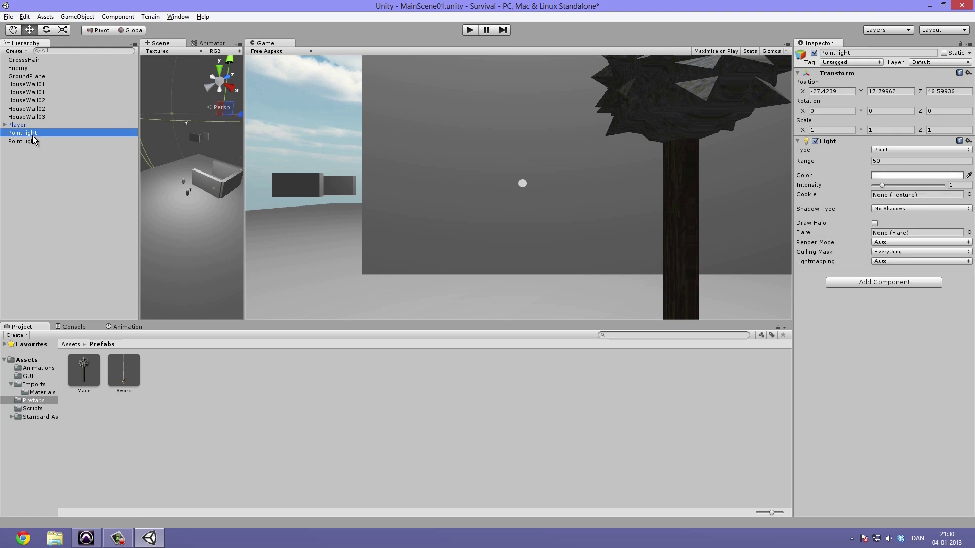
left_click(32, 141, "shift")
scroll(181, 120, "down", 5)
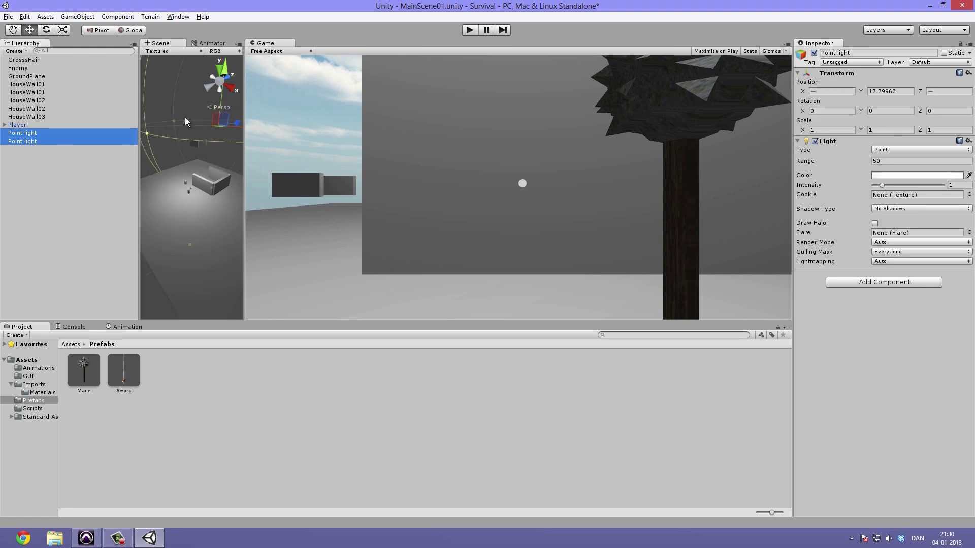
left_click(33, 185)
left_click(32, 132)
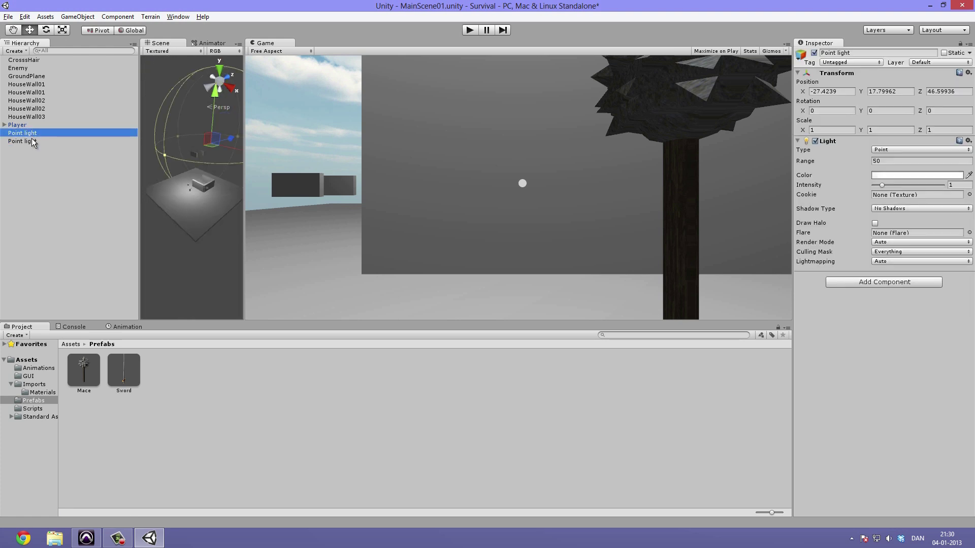
left_click(32, 140)
left_click(28, 134)
key("Delete")
- Delete the duplicate HouseWall01 and HouseWall02 objects that form the distant walls
left_click(15, 77)
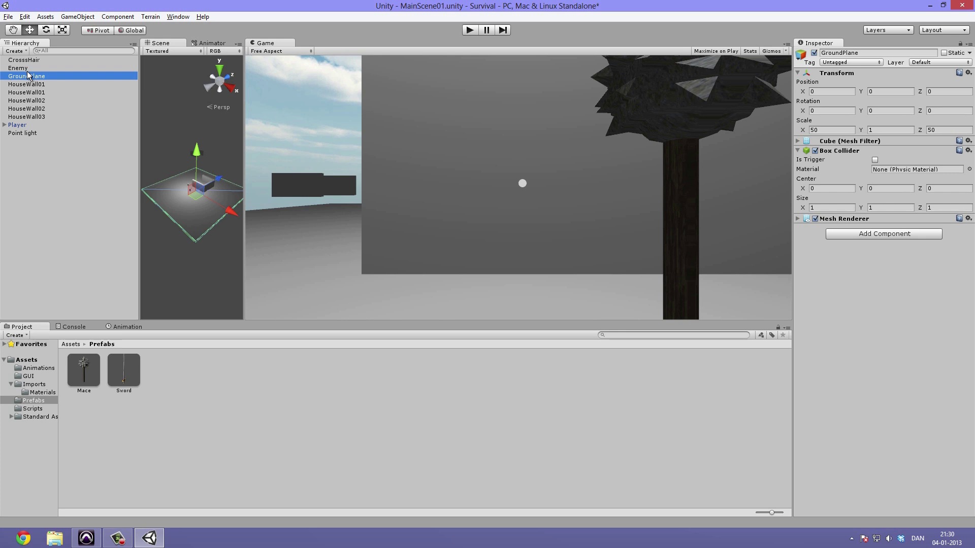
left_click(37, 68)
left_click(43, 85)
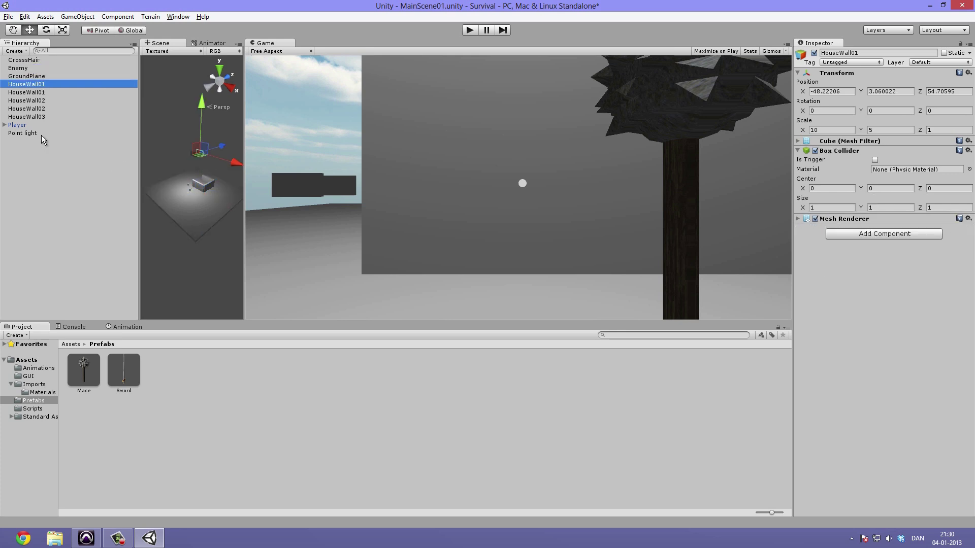
left_click(40, 92)
left_click(44, 100, "ctrl")
key("Delete")
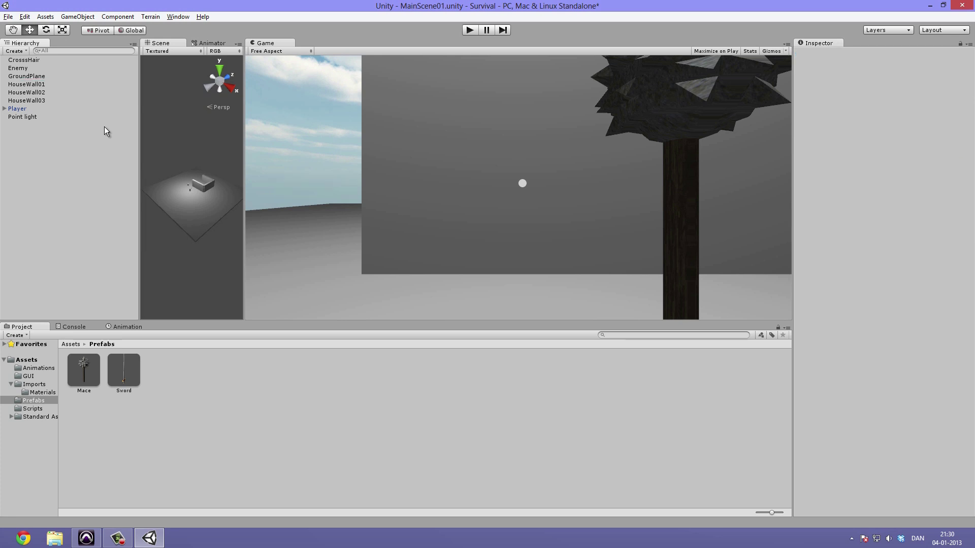
- Duplicate the remaining point light and move the copy to about X -21.3, Y 6.0, Z -7.5
left_click(63, 118)
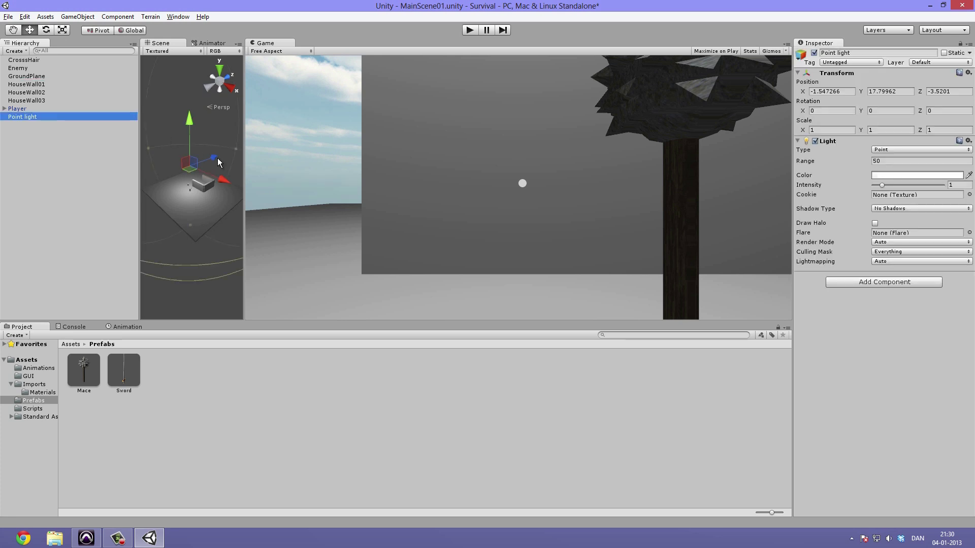
key("ctrl+d")
left_click_drag(212, 179, 176, 178)
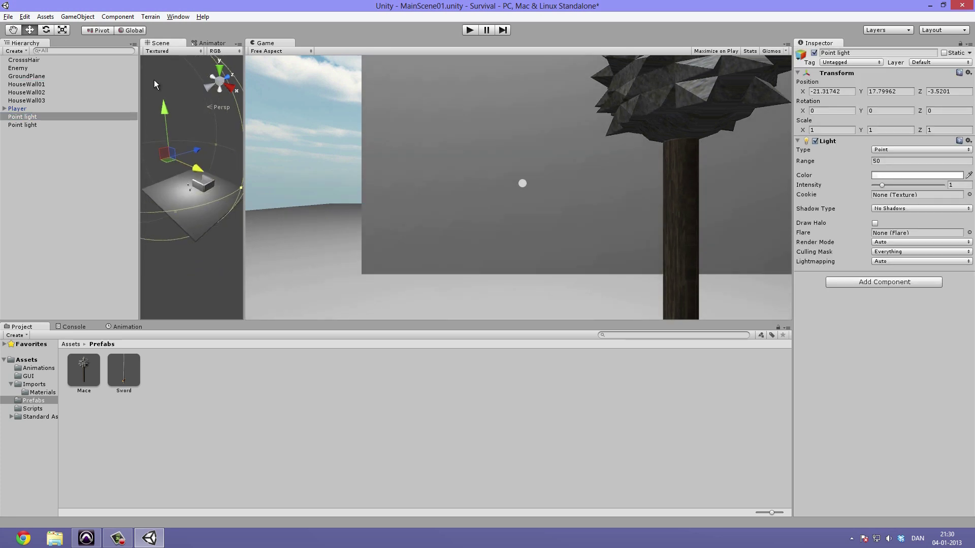
mouse_move(159, 124)
left_mouse_down()
mouse_move(158, 133)
mouse_move(157, 124)
left_mouse_up()
mouse_move(200, 167)
left_mouse_down()
mouse_move(184, 164)
mouse_move(192, 163)
left_mouse_up()
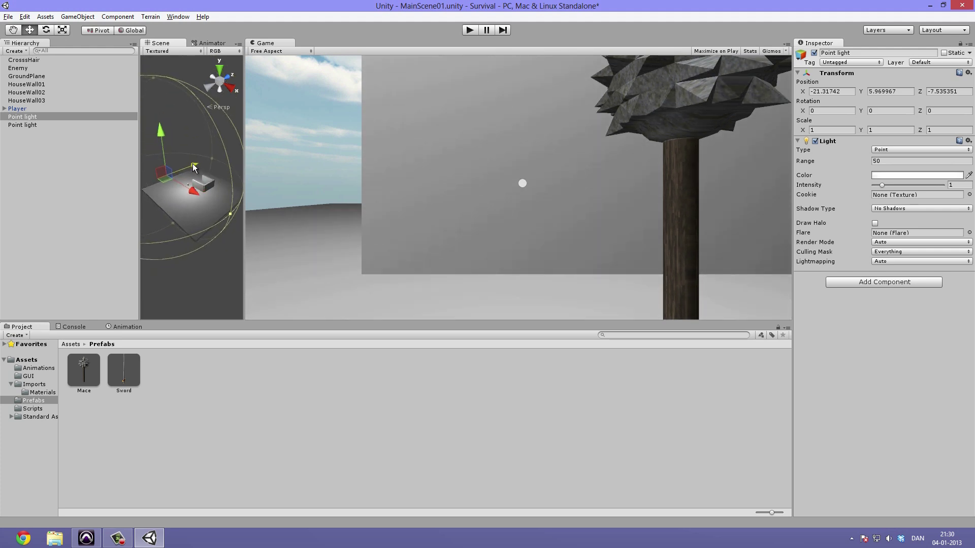
- Duplicate the original point light again and place the copy at about X 21.2, Y 6.5, Z -3.5
left_click(48, 125)
key("ctrl+d")
left_click_drag(243, 194, 226, 157)
left_click_drag(226, 157, 223, 203, "alt")
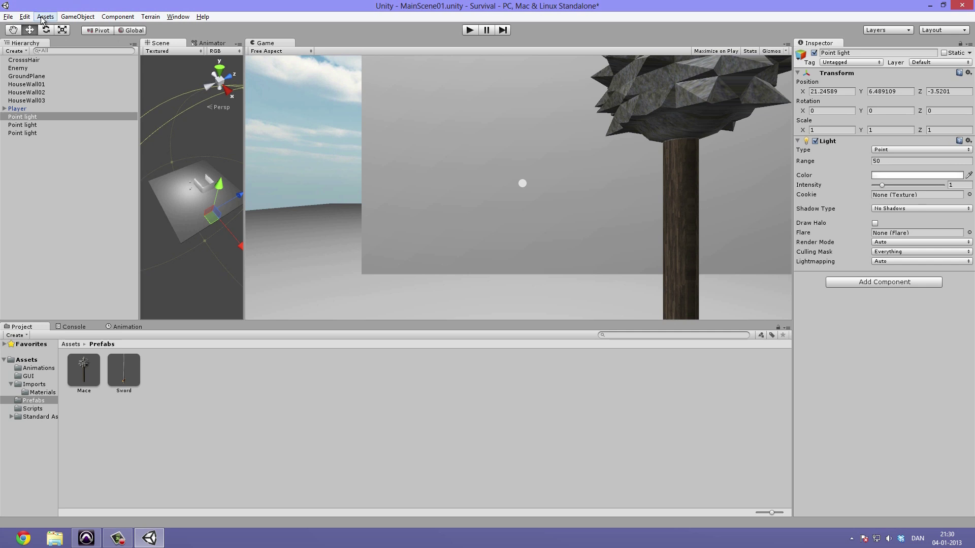
- Set the Fantastic level's Pixel Light Count to 5 in the Quality settings and play the scene briefly to test the lighting
left_click(24, 16)
mouse_move(87, 232)
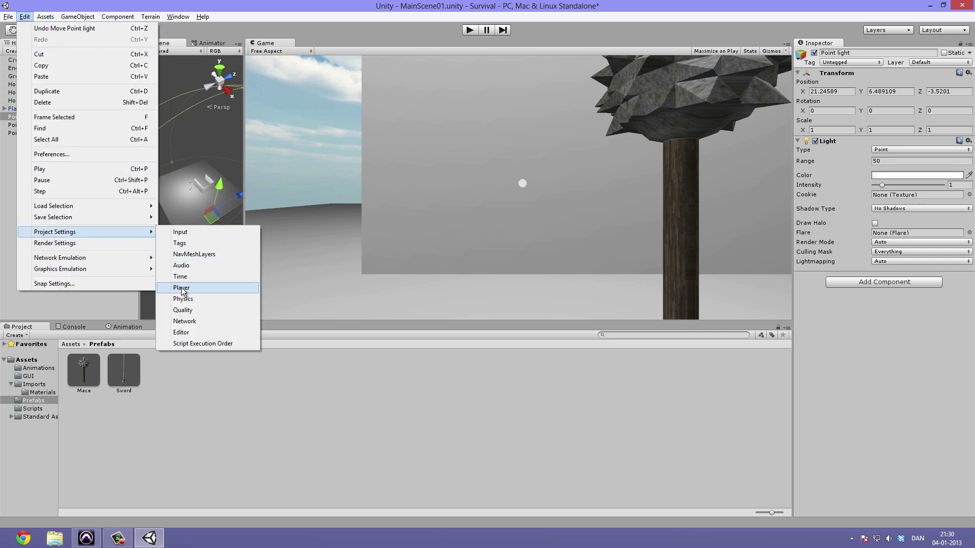
left_click(205, 310)
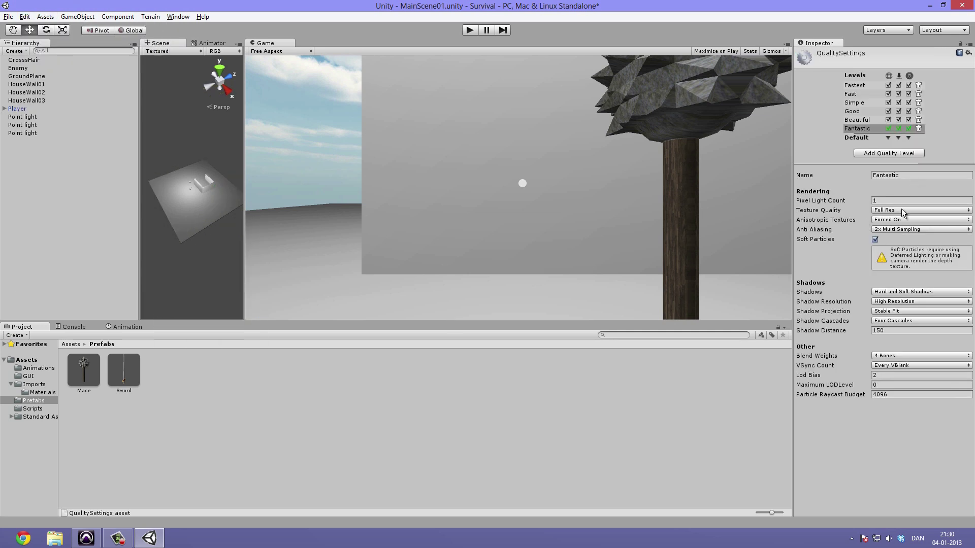
left_click(892, 200)
type("5")
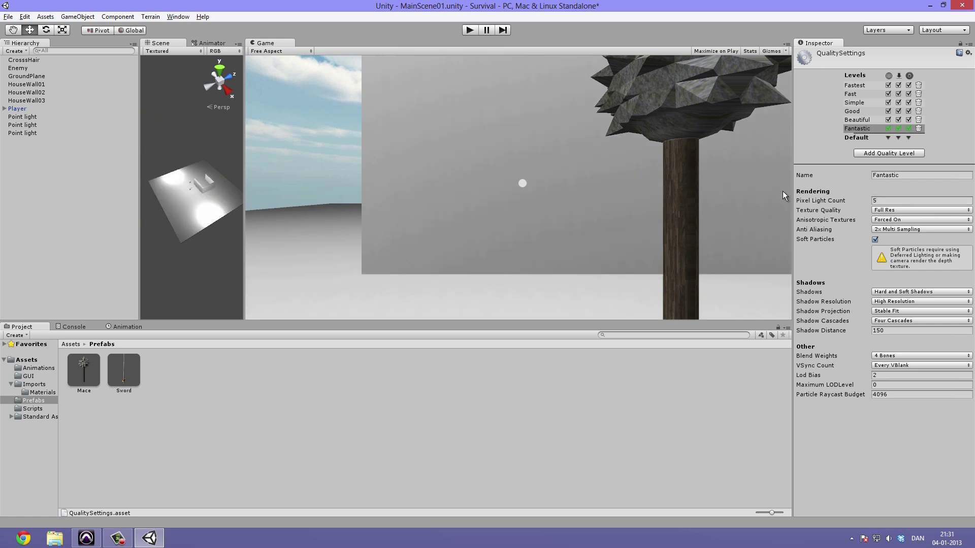
key("ctrl+p")
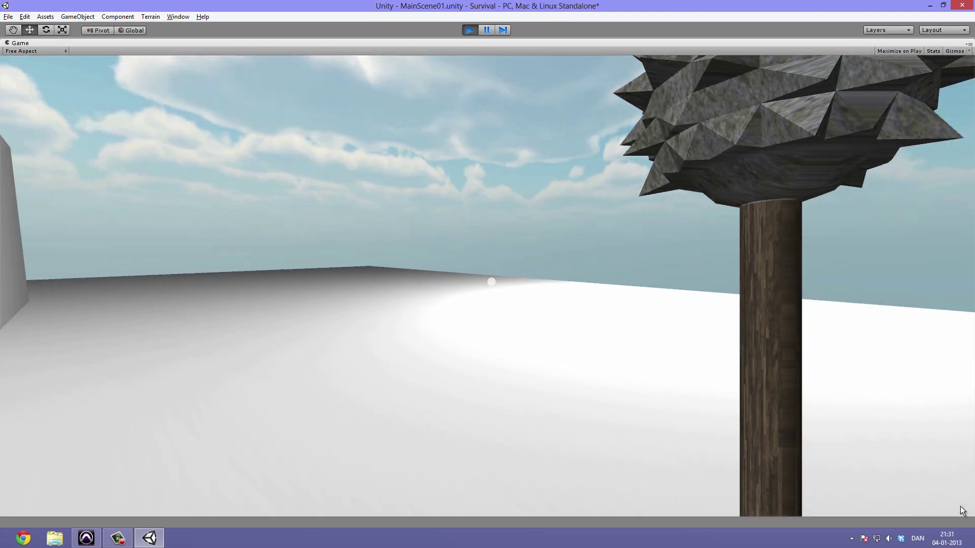
key("ctrl+p")
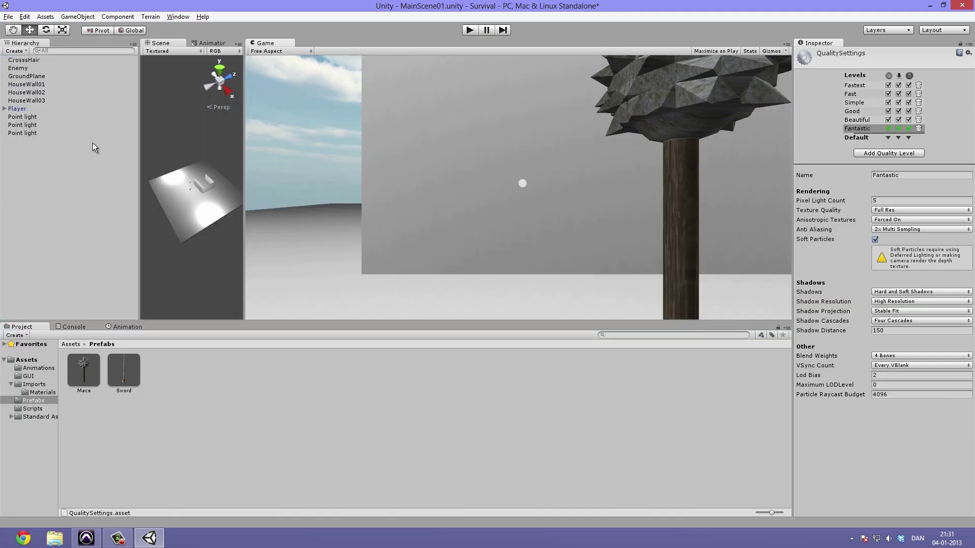
- Delete the two duplicated point lights, keeping only the original one
left_click(23, 117)
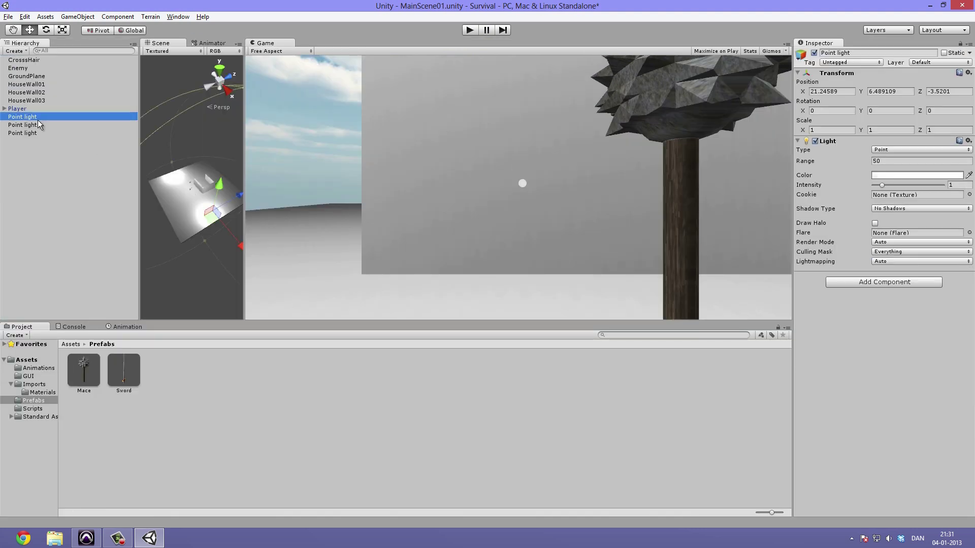
left_click(40, 125, "shift")
left_click_drag(160, 174, 166, 113, "alt")
key("Delete")
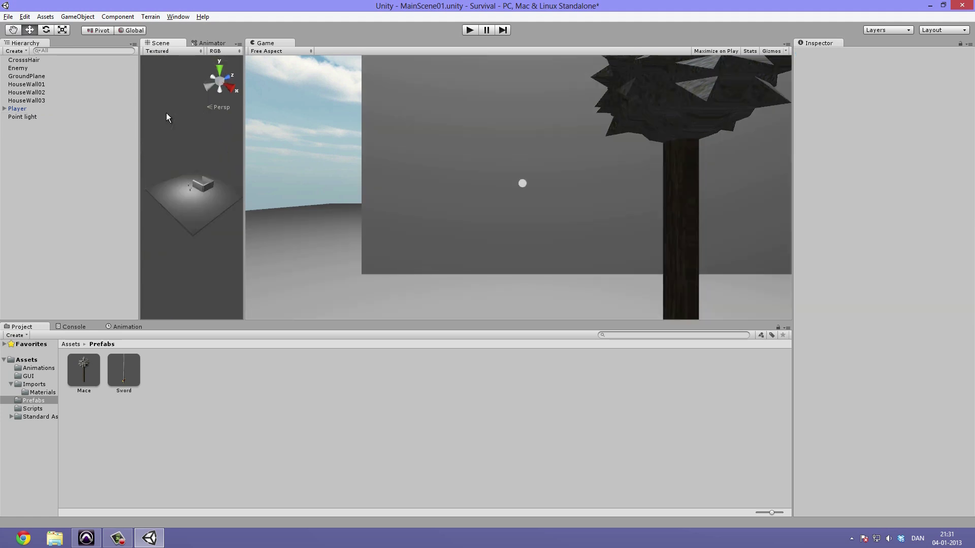
- Set the Fantastic level's Pixel Light Count to 100 in the project's Quality settings
left_click(24, 17)
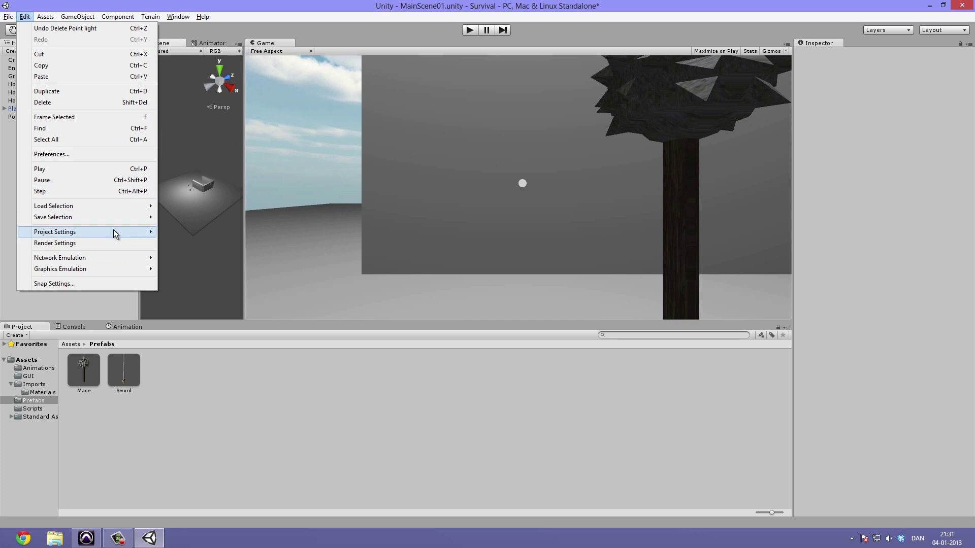
mouse_move(113, 230)
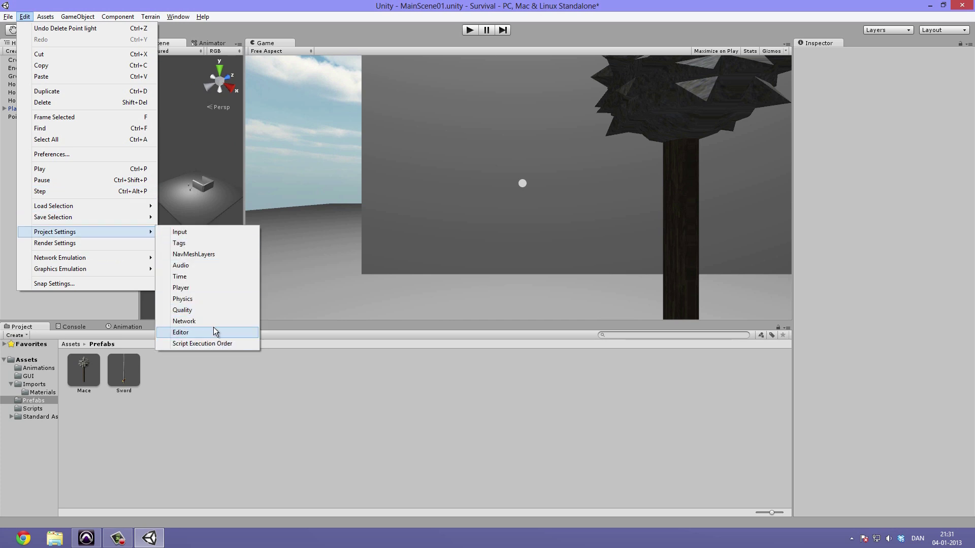
left_click(218, 311)
left_click(879, 203)
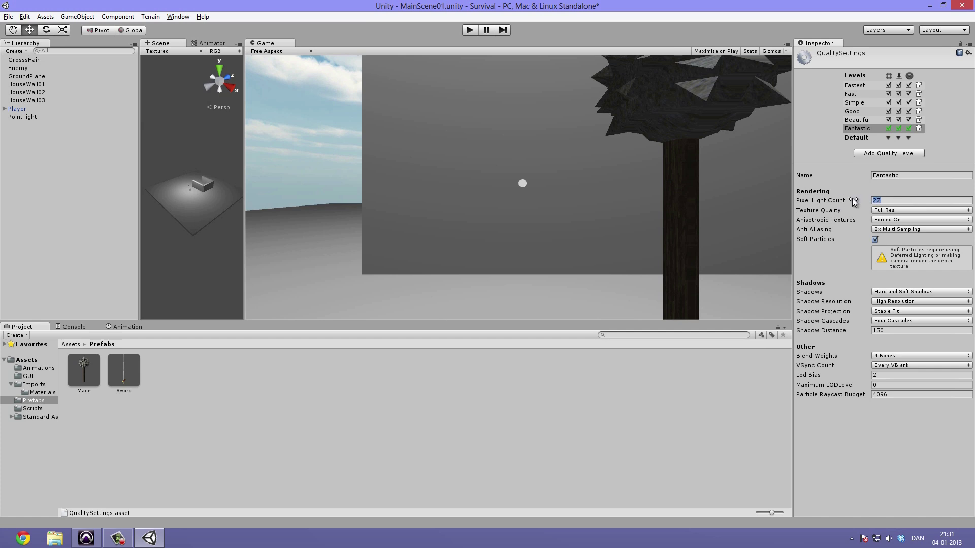
left_click_drag(851, 199, 750, 188)
type("100")
left_click(815, 199)
- Review the Texture Quality and Anisotropic Textures choices, keeping Full Res and Forced On
left_click(900, 211)
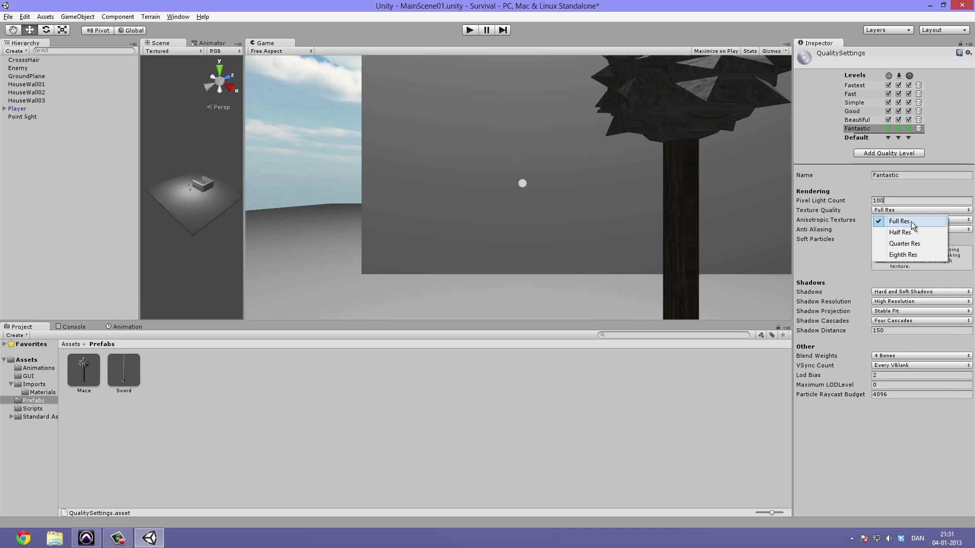
left_click(910, 222)
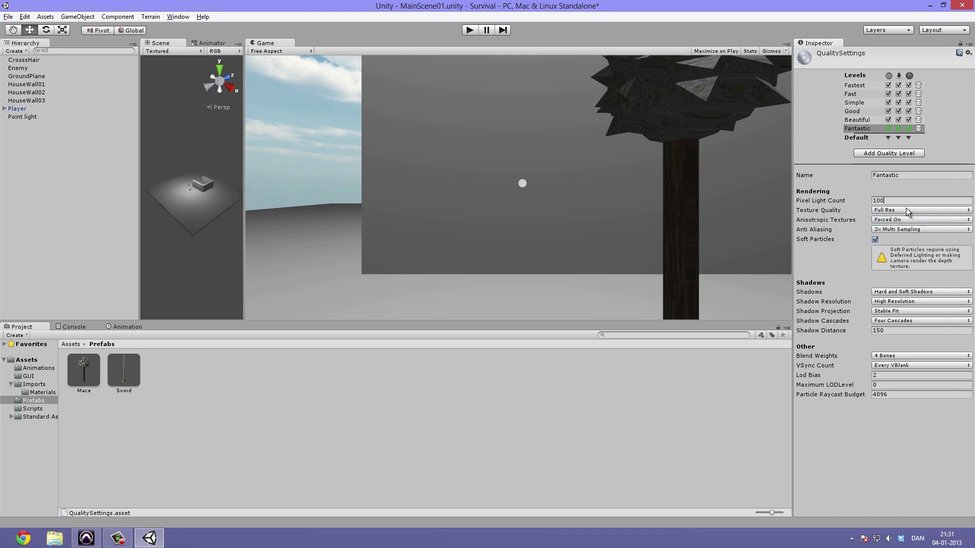
left_click(905, 209)
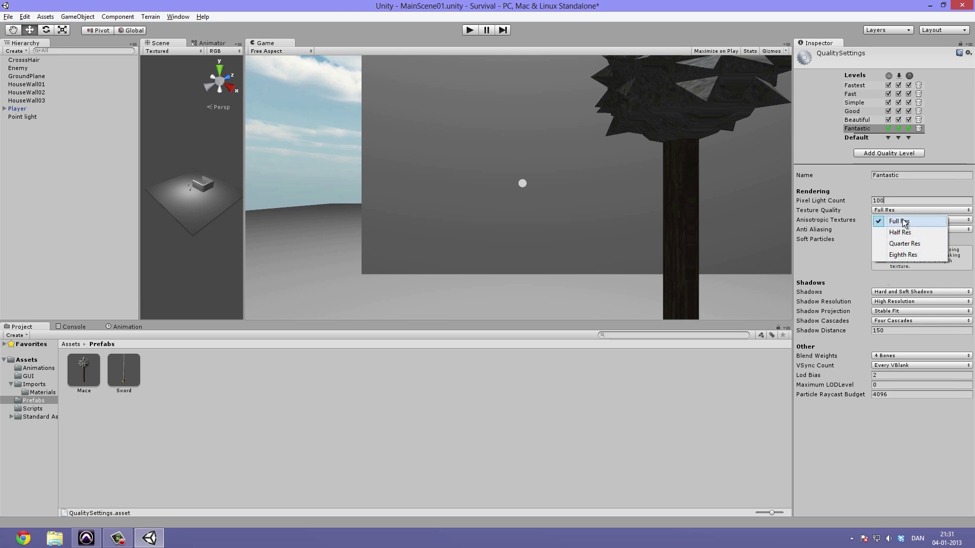
left_click(905, 223)
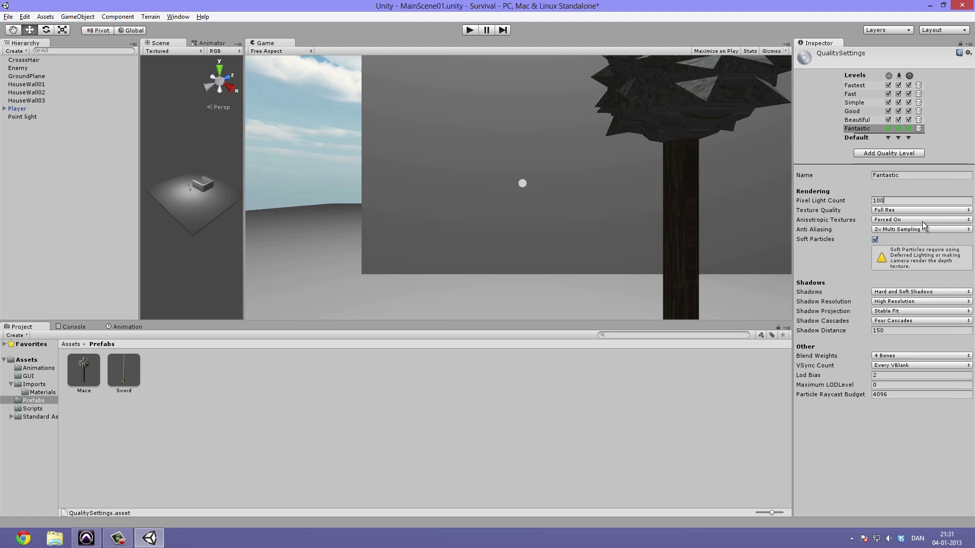
left_click(911, 219)
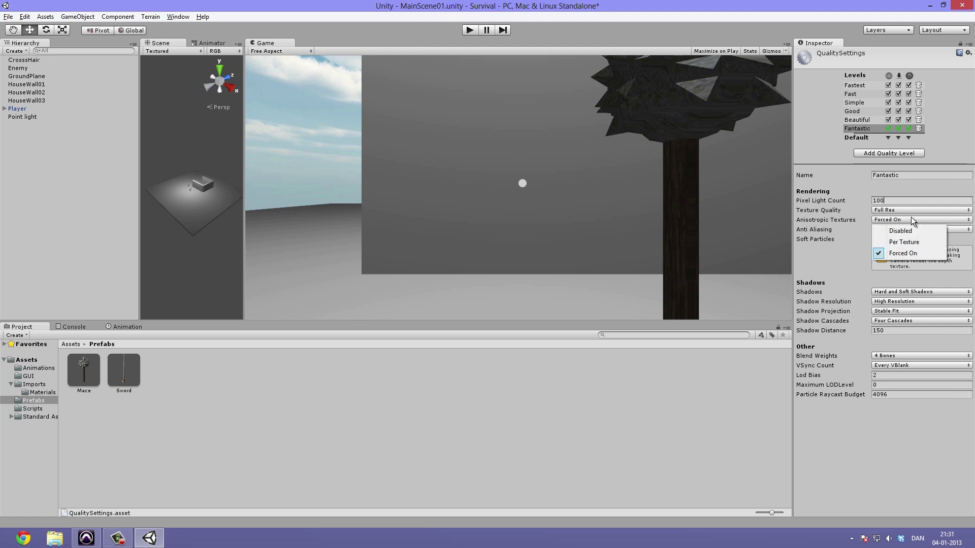
left_click(910, 254)
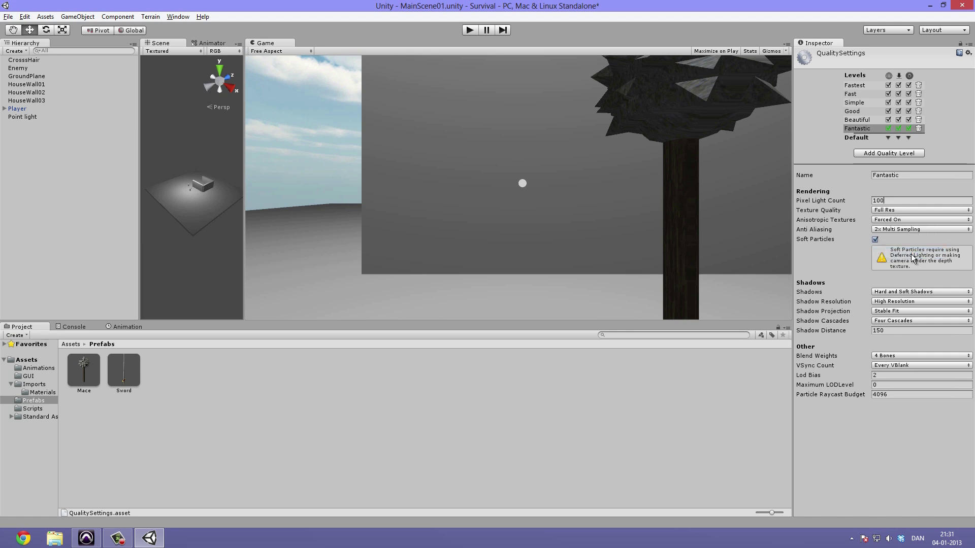
- Try Disabled and 8x Multi Sampling for the Fantastic level's Anti Aliasing, and select 4x Multi Sampling
left_click(908, 229)
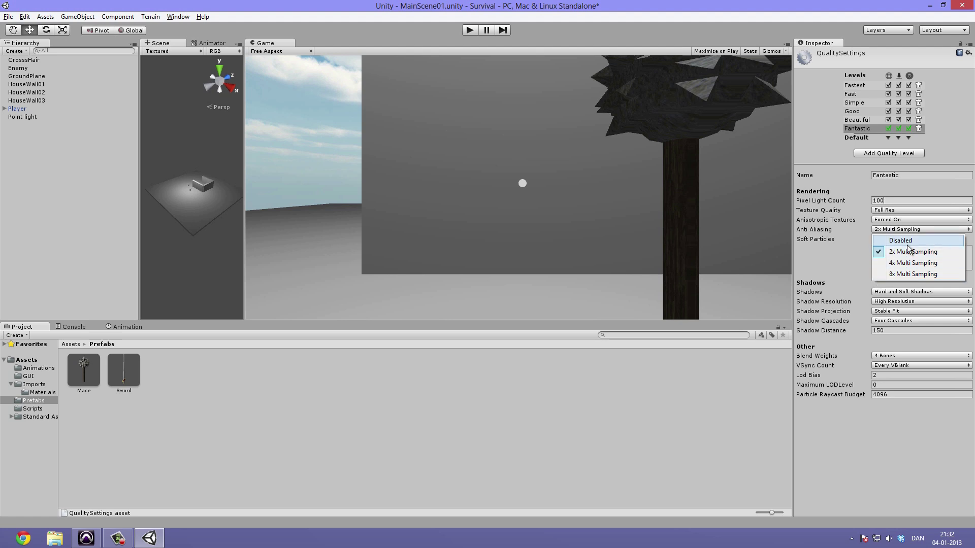
left_click(904, 241)
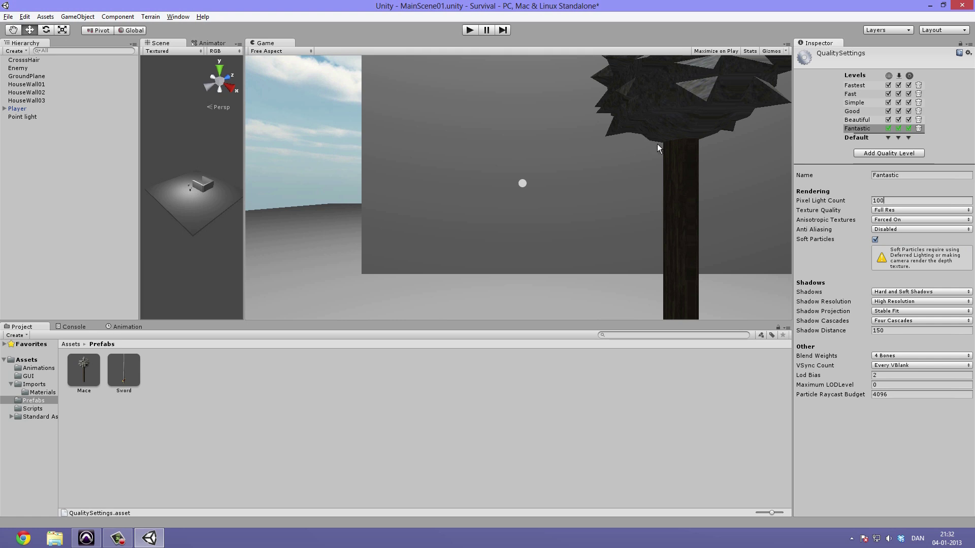
left_click(892, 230)
left_click(910, 274)
left_click(901, 229)
left_click(912, 275)
left_click(889, 230)
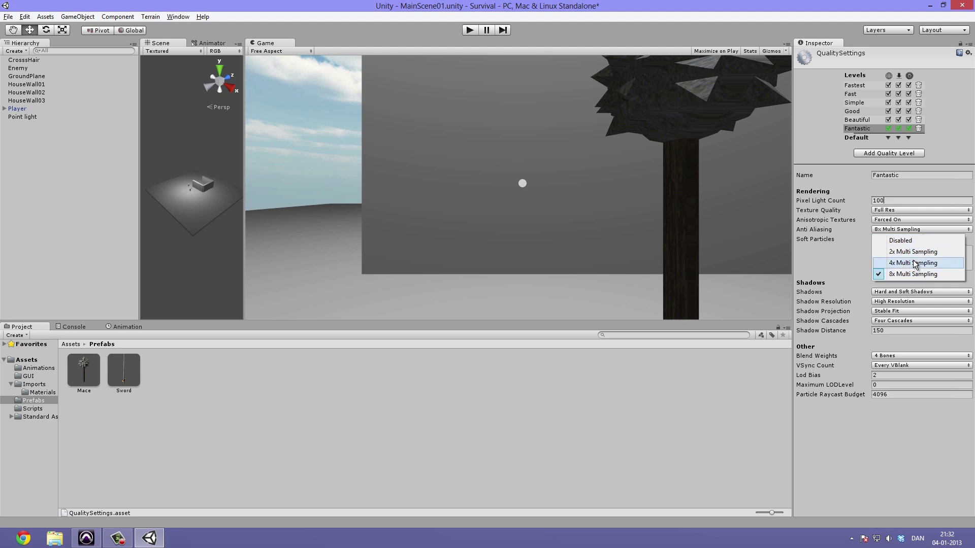
left_click(913, 262)
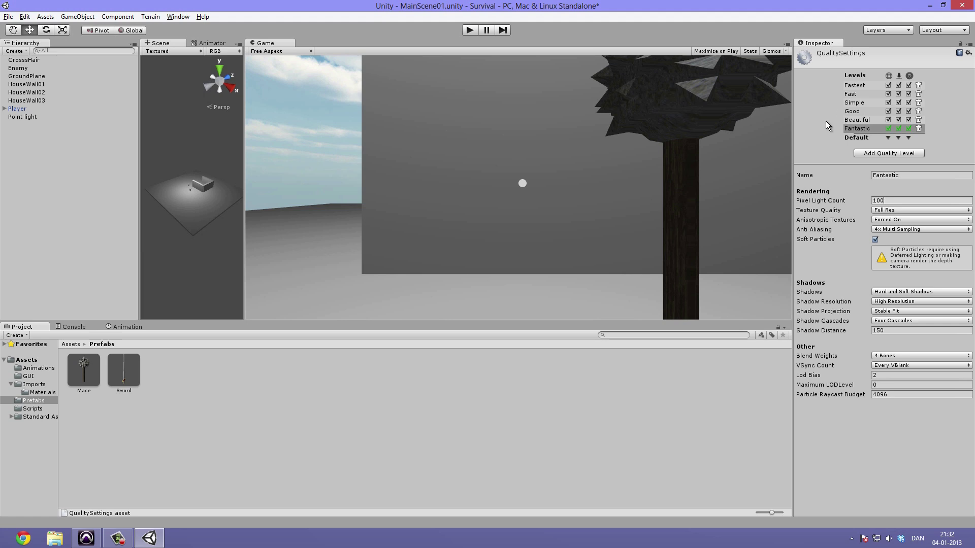
- Set the Fantastic level's Anti Aliasing to 8x Multi Sampling after retrying 4x, and toggle Soft Particles
left_click(883, 229)
left_click(912, 274)
left_click(882, 229)
left_click(900, 261)
left_click(885, 227)
left_click(899, 273)
left_click(875, 239)
- Set the Beautiful quality level's Pixel Light Count to 75 and its Anti Aliasing to 4x Multi Sampling
left_click(862, 120)
left_click(908, 201)
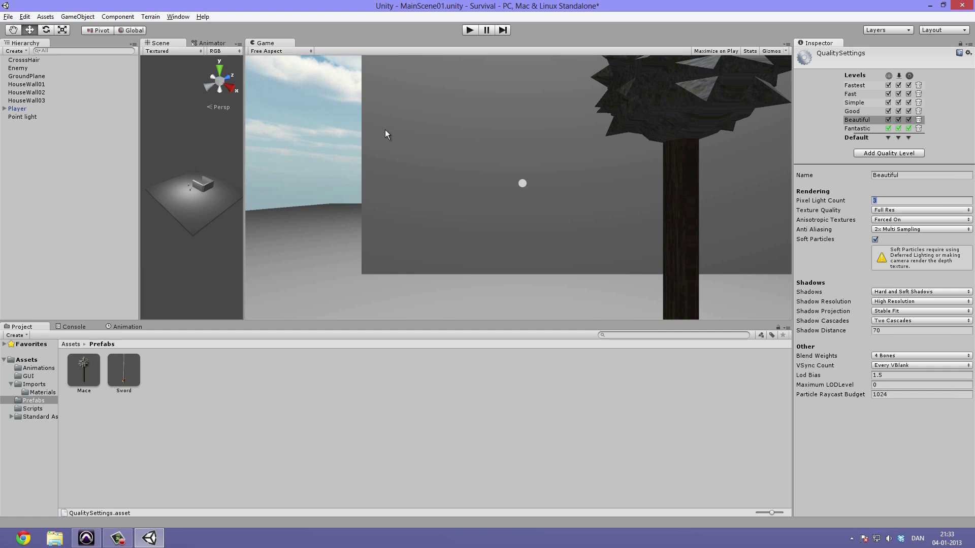
type("75")
left_click(894, 227)
left_click(892, 270)
- Set the Beautiful quality level's Shadow Distance to 100 and its Shadow Cascades to Four Cascades
key("Tab")
type("100")
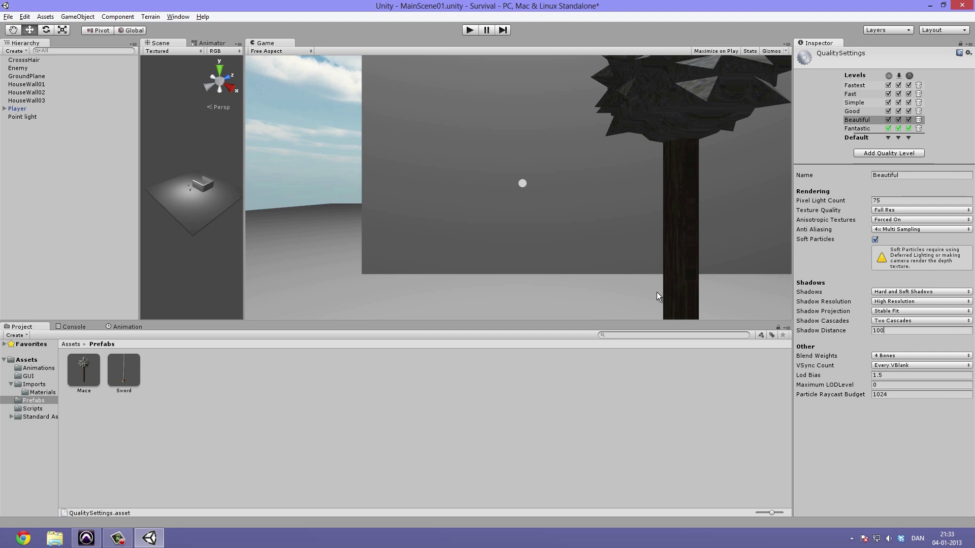
left_click(898, 320)
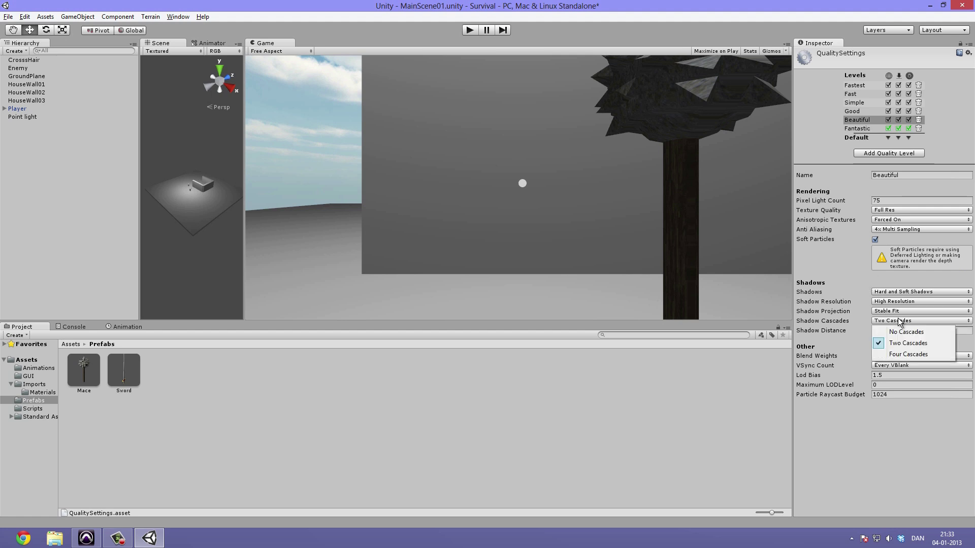
left_click(910, 358)
left_click(857, 129)
left_click(857, 120)
- Set the Good quality level's Pixel Light Count to 50 and review its texture options, choosing Full Res for Texture Quality
left_click(860, 113)
left_click(918, 200)
type("50")
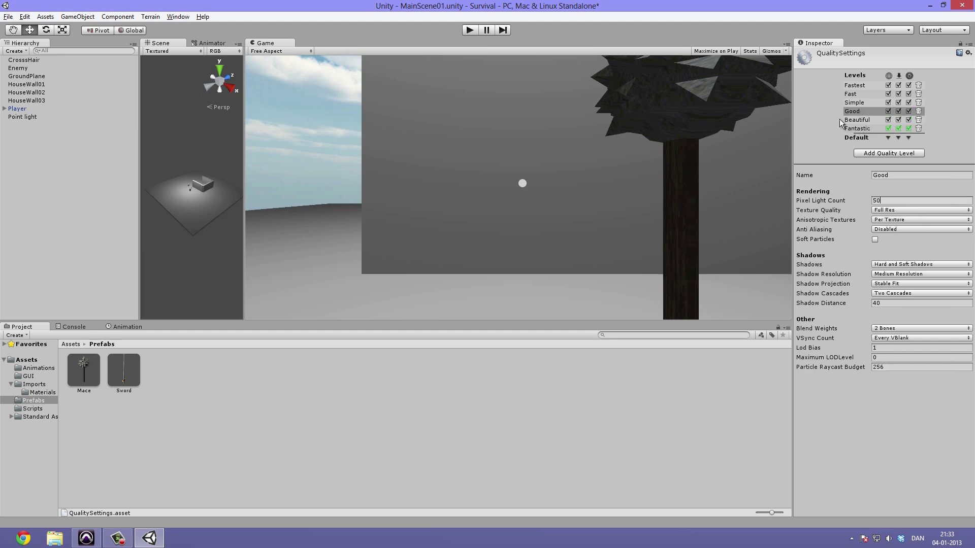
left_click(894, 210)
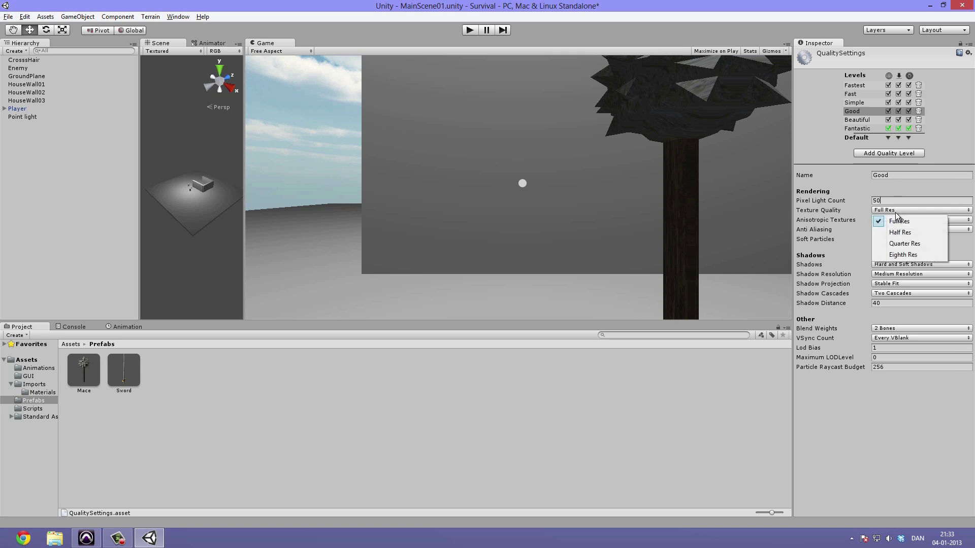
left_click(901, 221)
left_click(910, 223)
left_click(903, 239)
- Set the Good quality level's Anti Aliasing to 2x Multi Sampling and enable Soft Particles
left_click(892, 230)
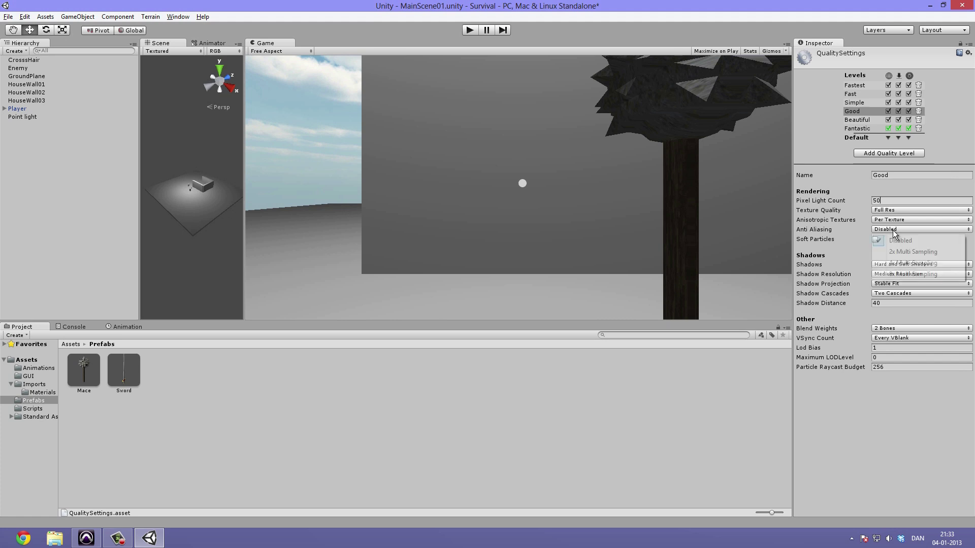
left_click(901, 251)
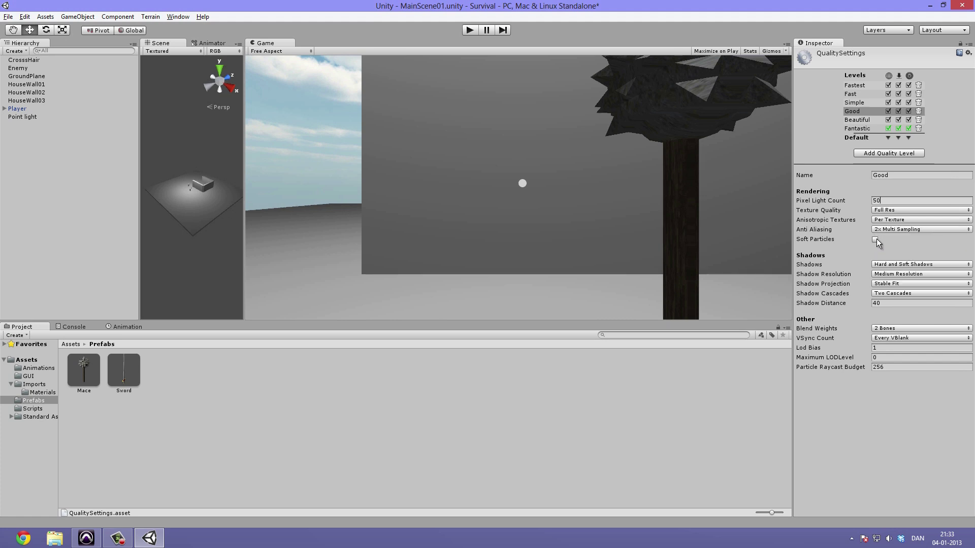
left_click(875, 240)
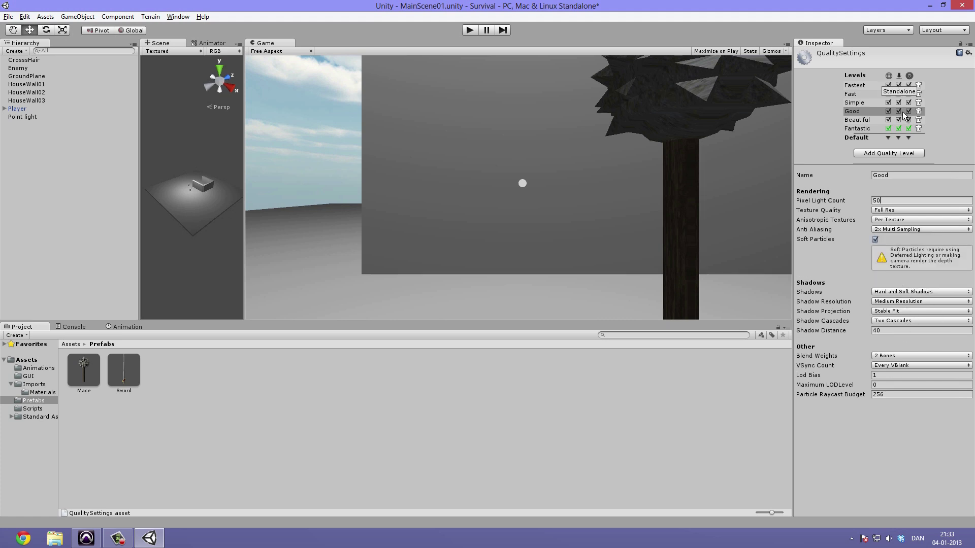
- Set the Simple quality level's Pixel Light Count to 25 and review its Texture Quality choices
left_click(854, 103)
left_click(900, 200)
type("25")
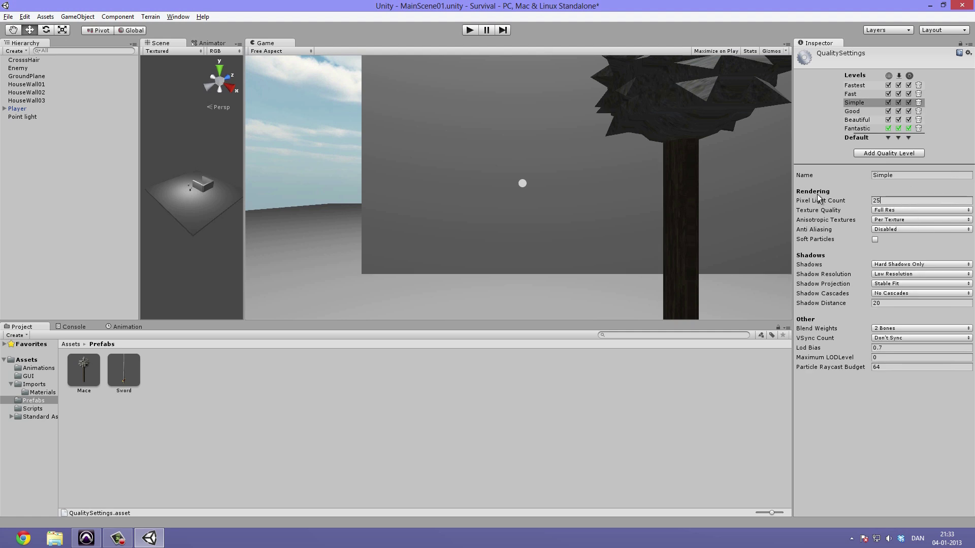
left_click(909, 209)
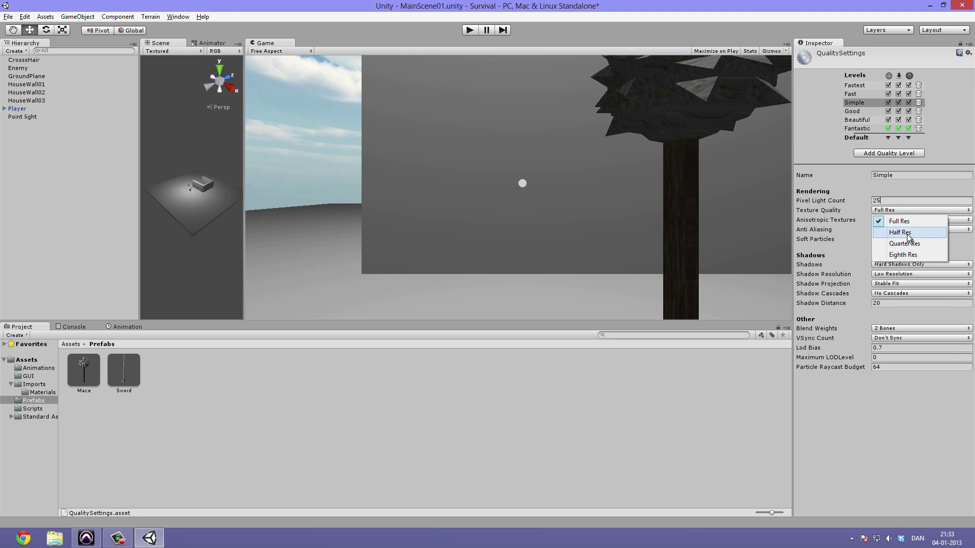
left_click(888, 219)
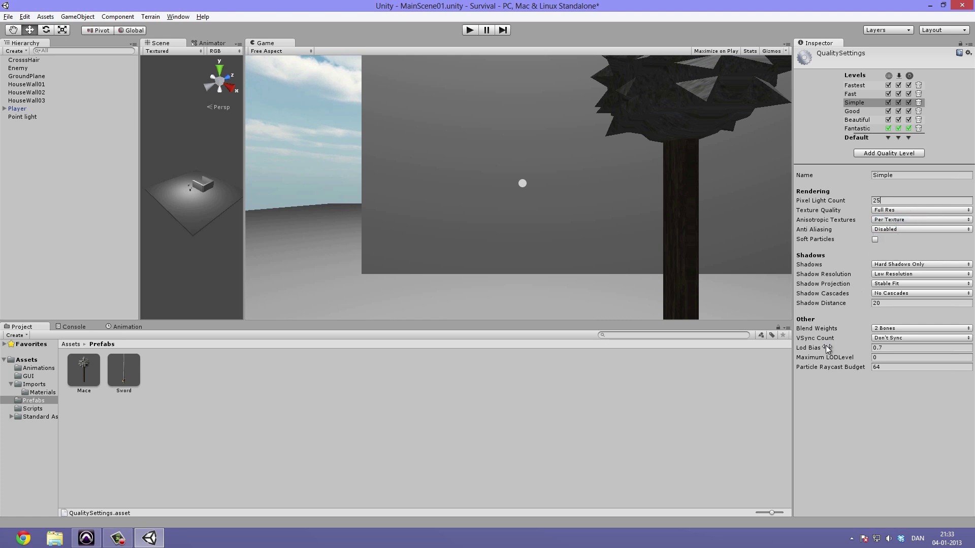
- Set the Fast quality level's Pixel Light Count to 10 and review its Texture Quality and Shadows choices
left_click(864, 95)
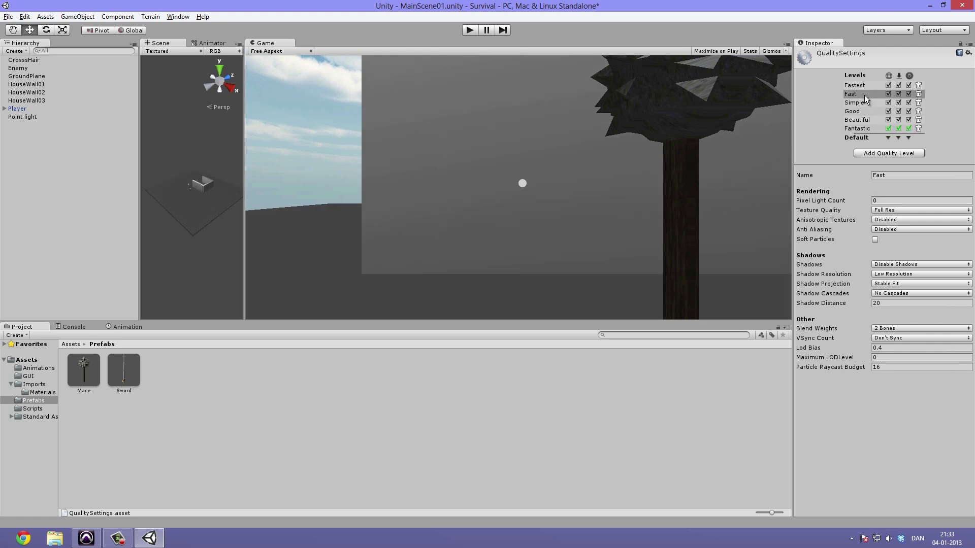
left_click(898, 200)
type("1")
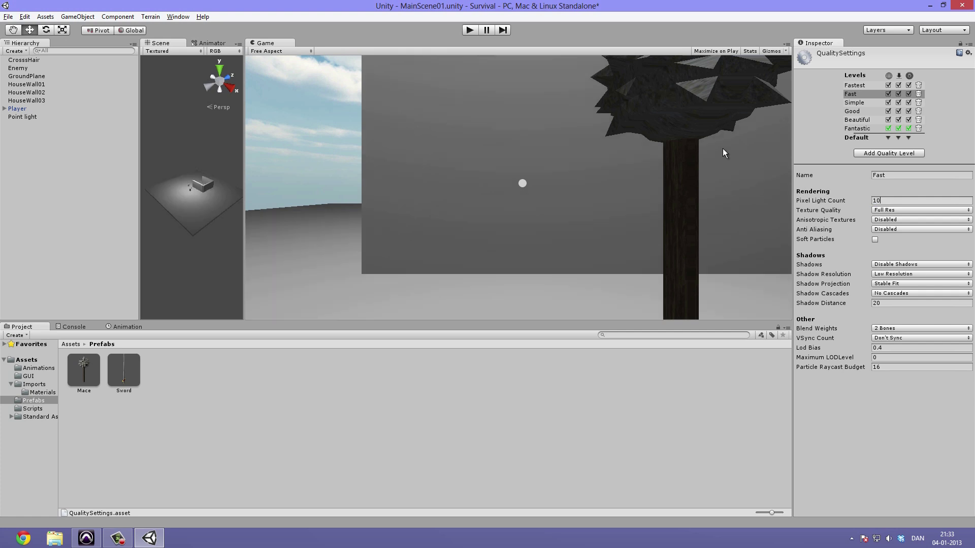
left_click(901, 212)
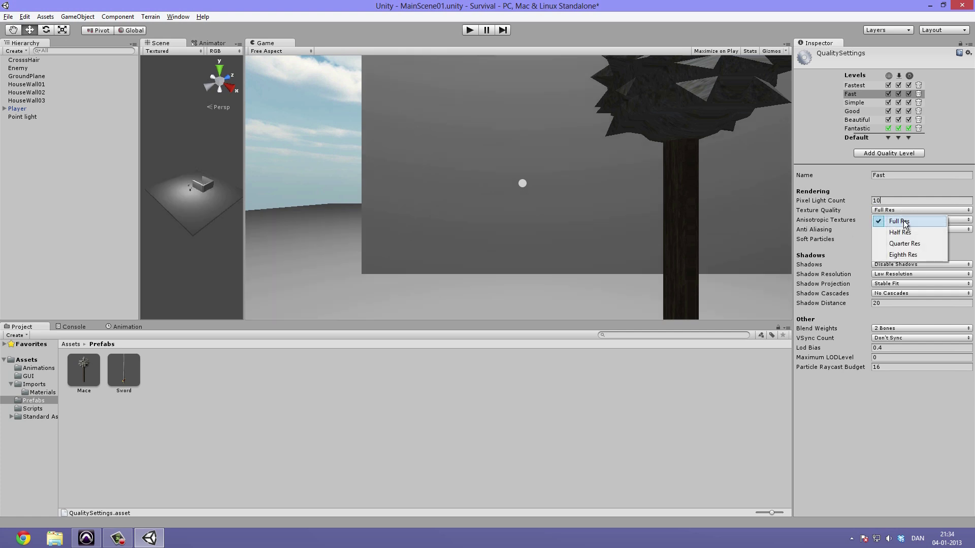
left_click(906, 217)
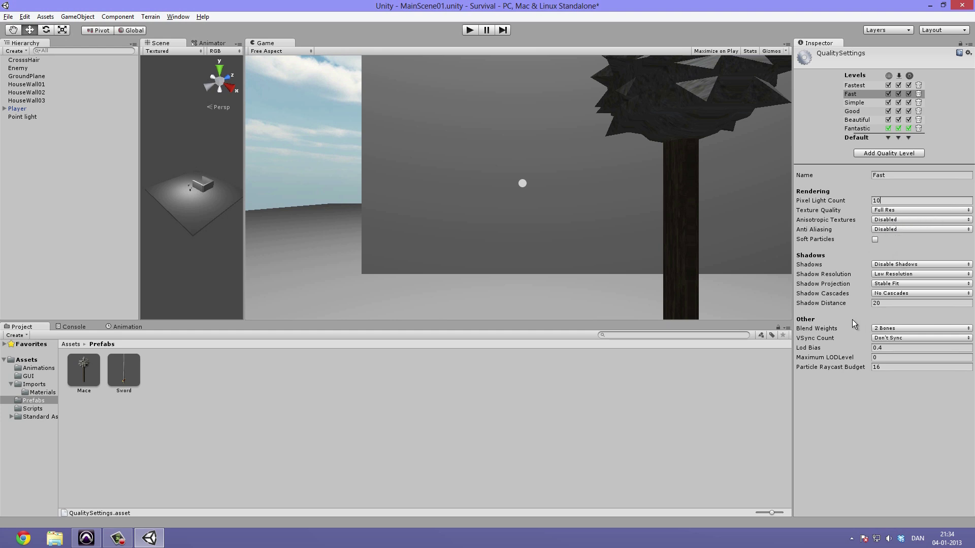
left_click(919, 264)
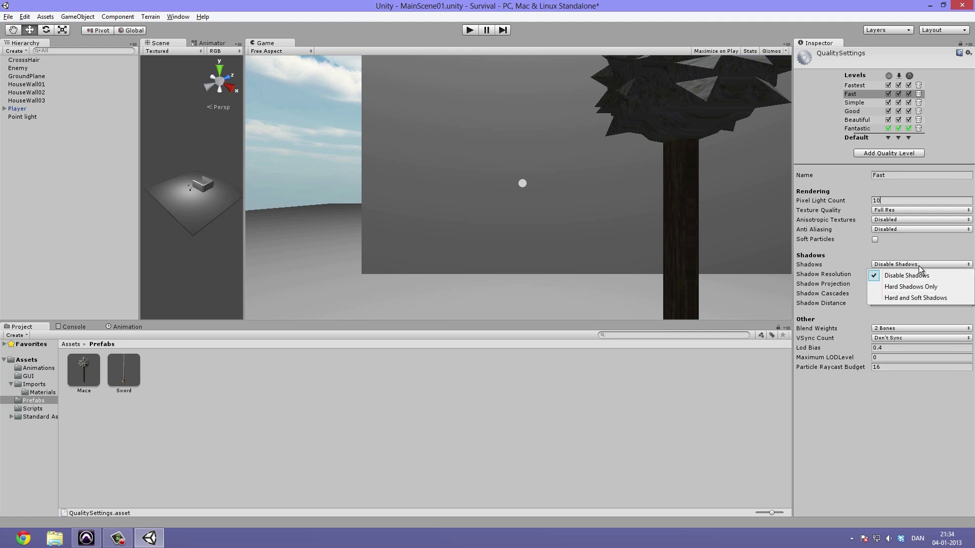
left_click(910, 255)
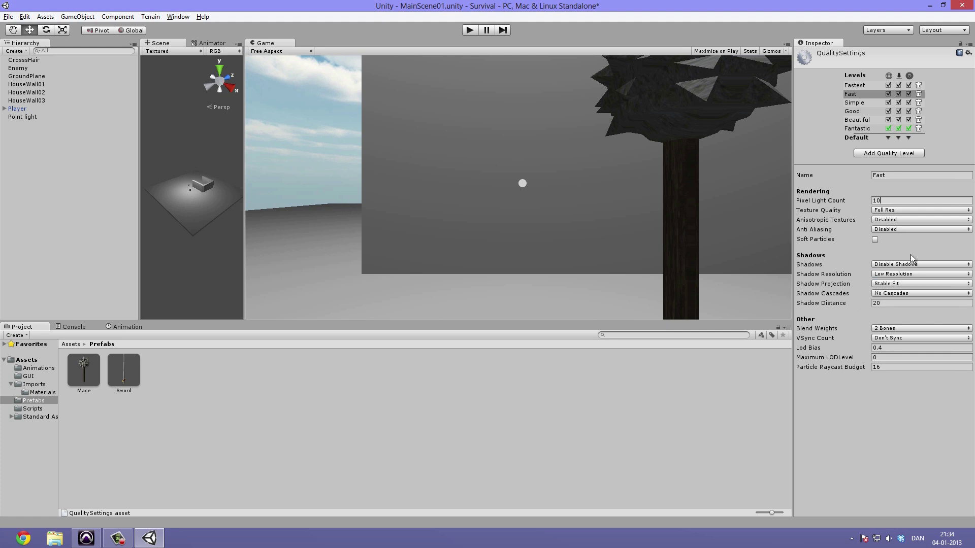
- Set the Fastest quality level's Pixel Light Count to 5 and select Half Res as its Texture Quality
left_click(867, 87)
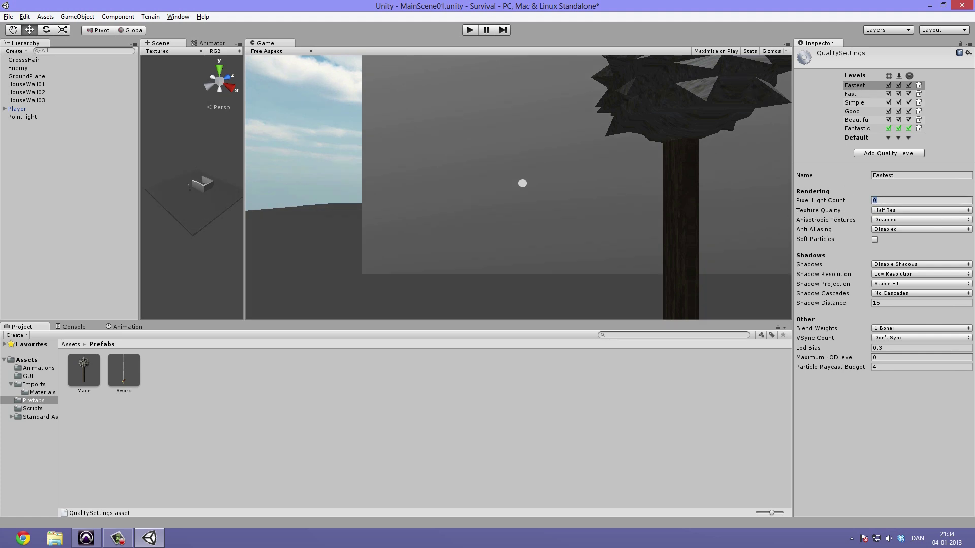
type("5")
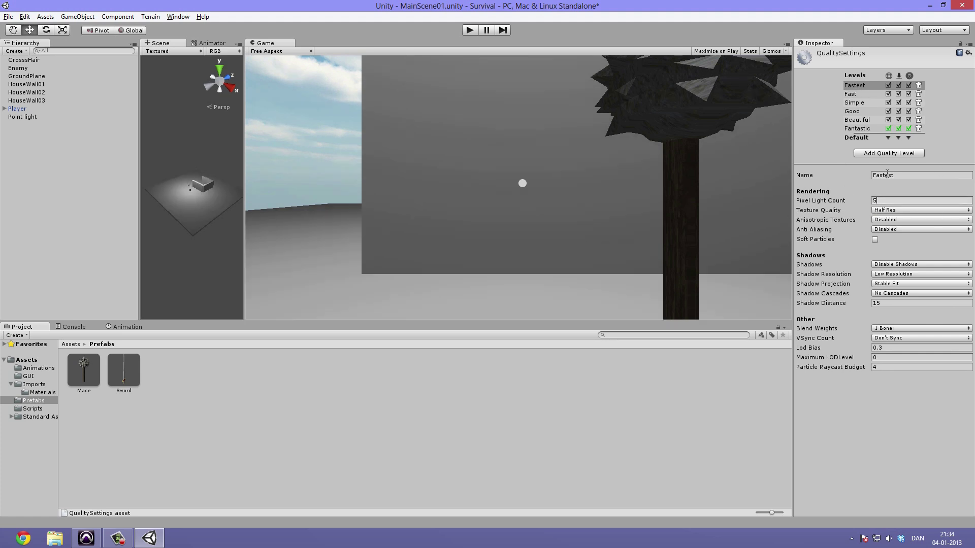
left_click(920, 209)
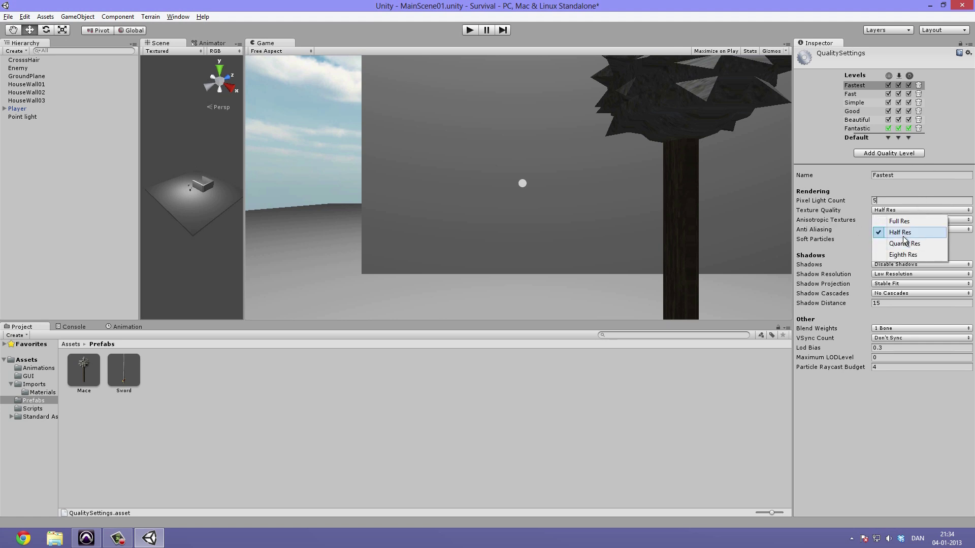
left_click(906, 232)
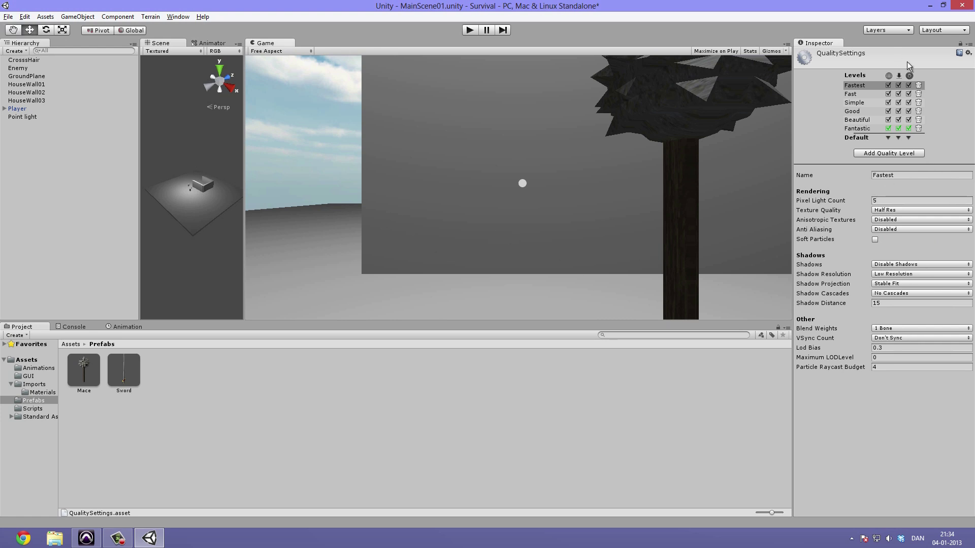
- Save the scene with the Beautiful quality level selected, and show the root Assets folder with Imports collapsed
left_click(863, 120)
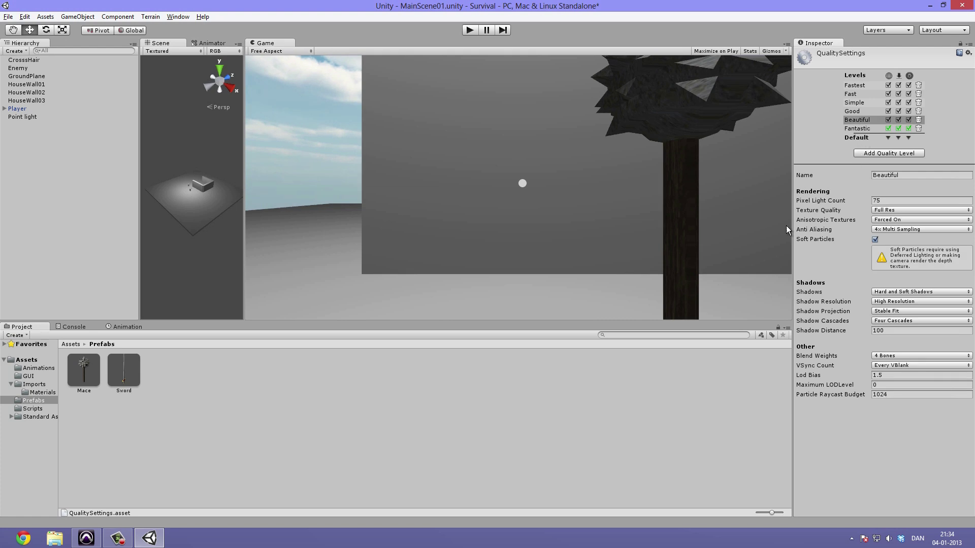
left_click(433, 393)
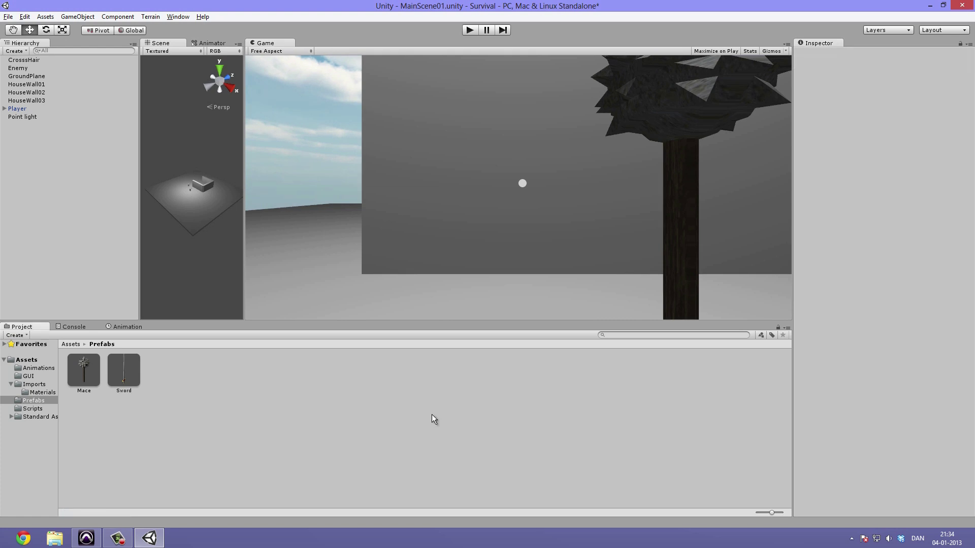
key("ctrl+s")
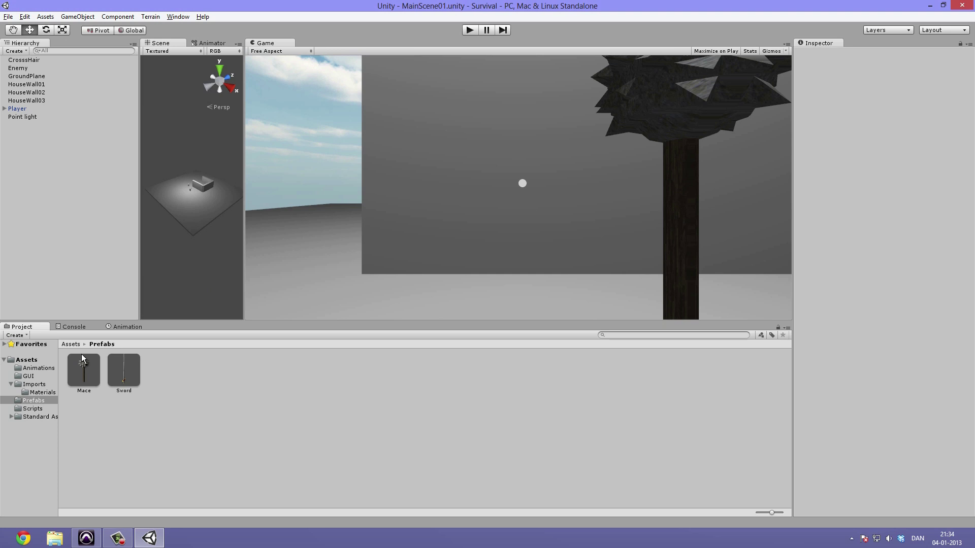
left_click(71, 345)
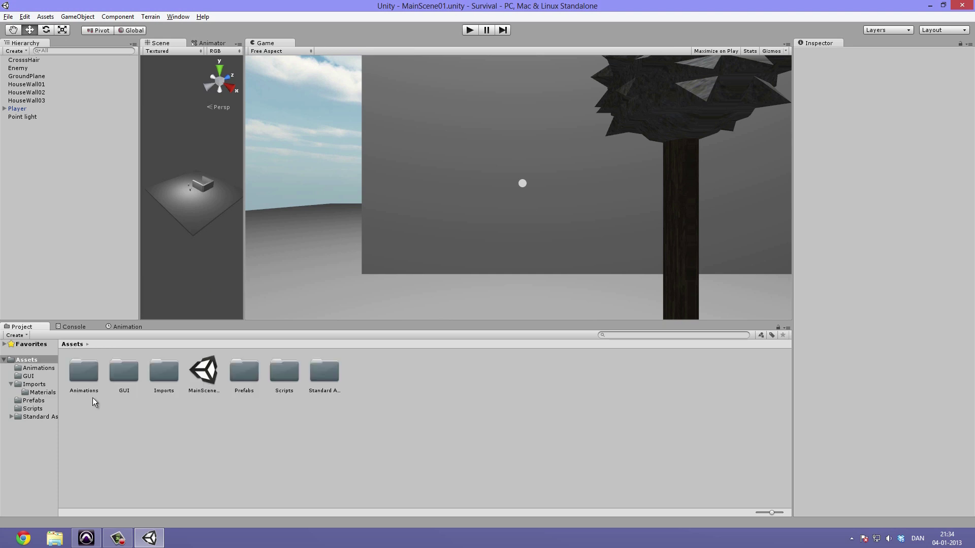
left_click(11, 385)
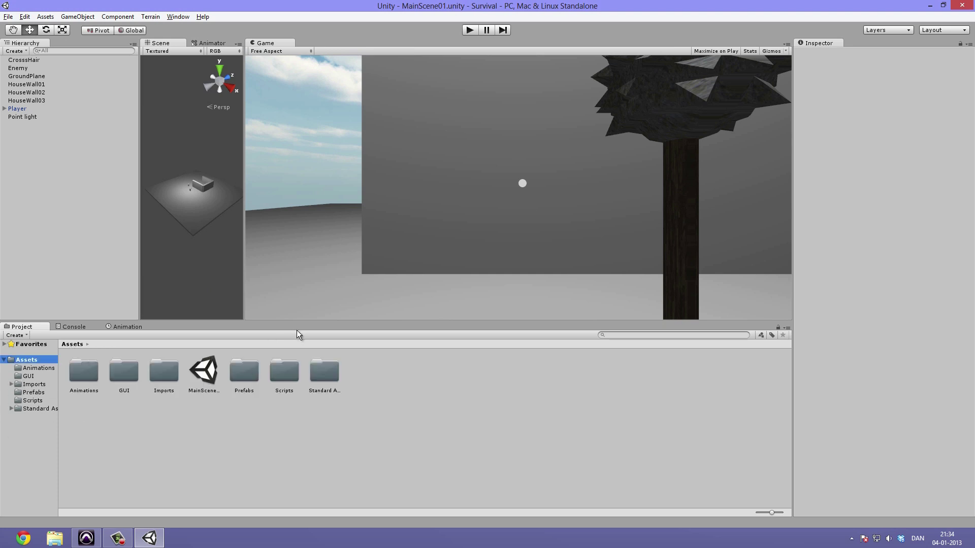